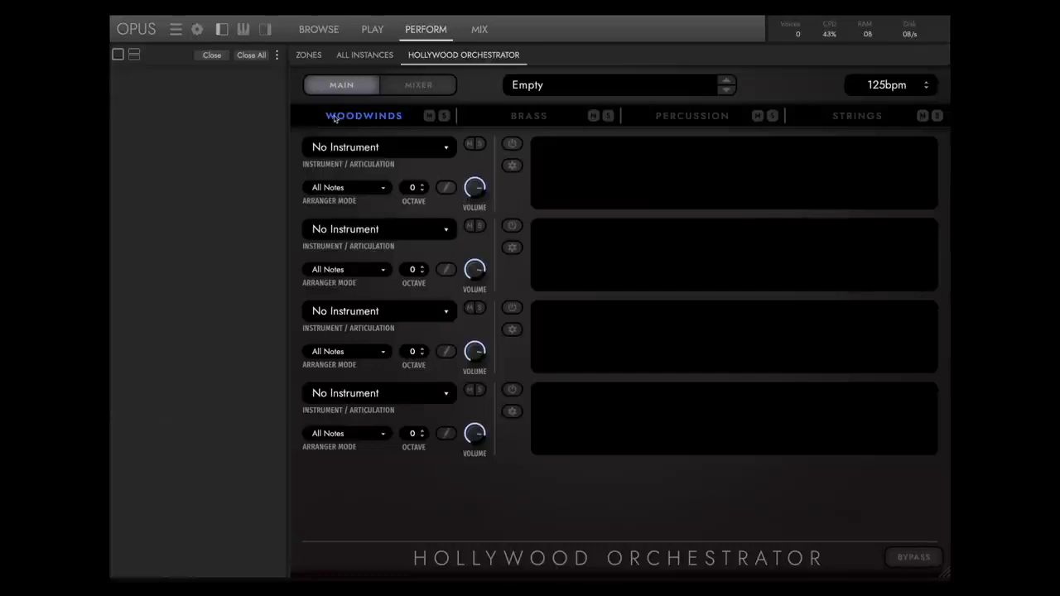
Step: Load the 18 Vlns Staccato articulation into the first instrument slot of the Strings section
{"action": "left_click", "coordinate": [529, 120]}
{"action": "left_click", "coordinate": [690, 118]}
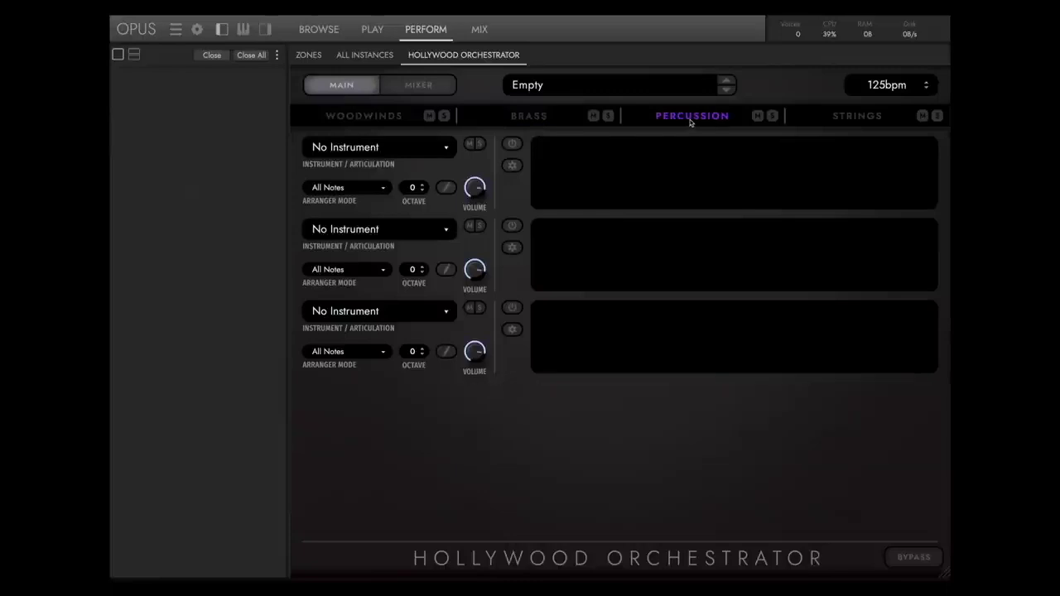
{"action": "left_click", "coordinate": [851, 120]}
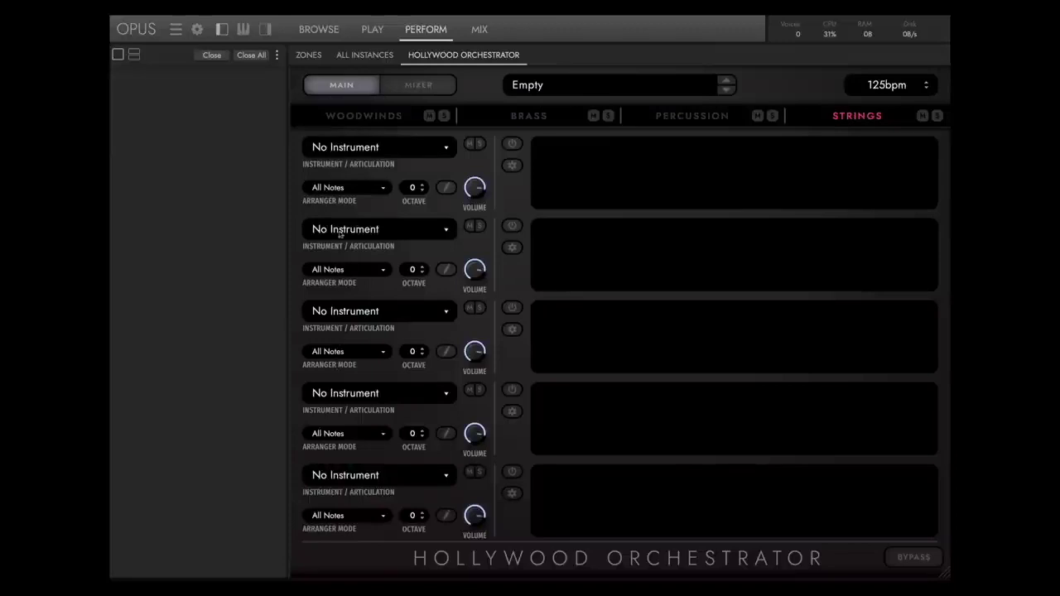
{"action": "left_click", "coordinate": [336, 148]}
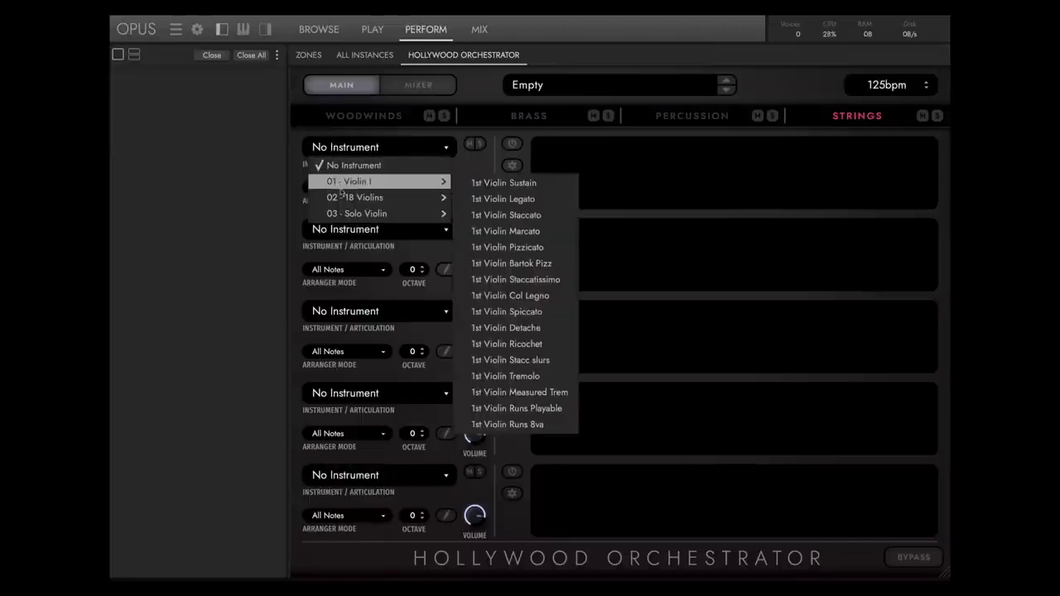
{"action": "mouse_move", "coordinate": [342, 199]}
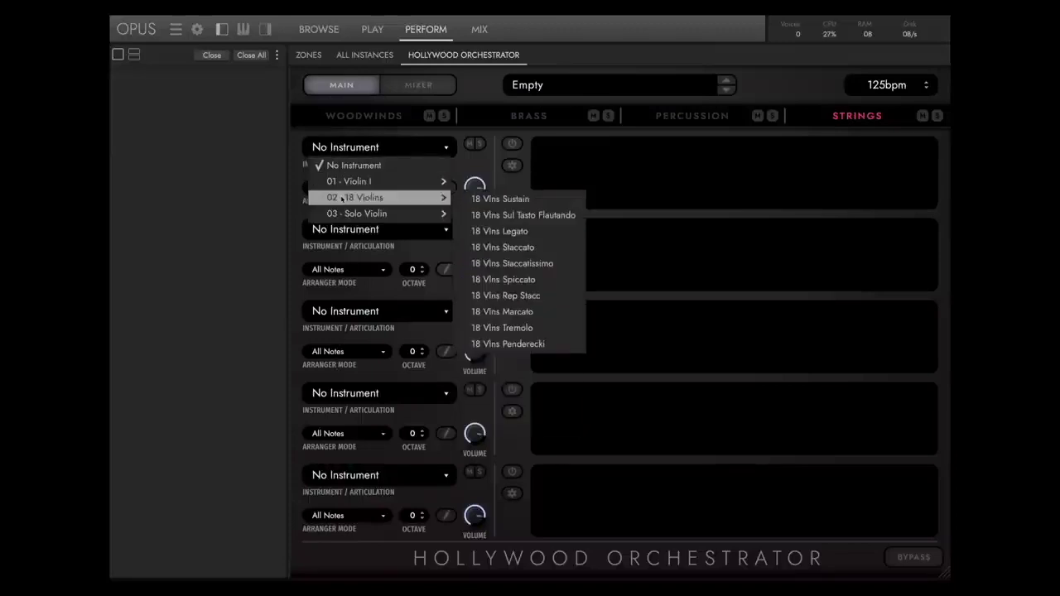
{"action": "left_click", "coordinate": [485, 247]}
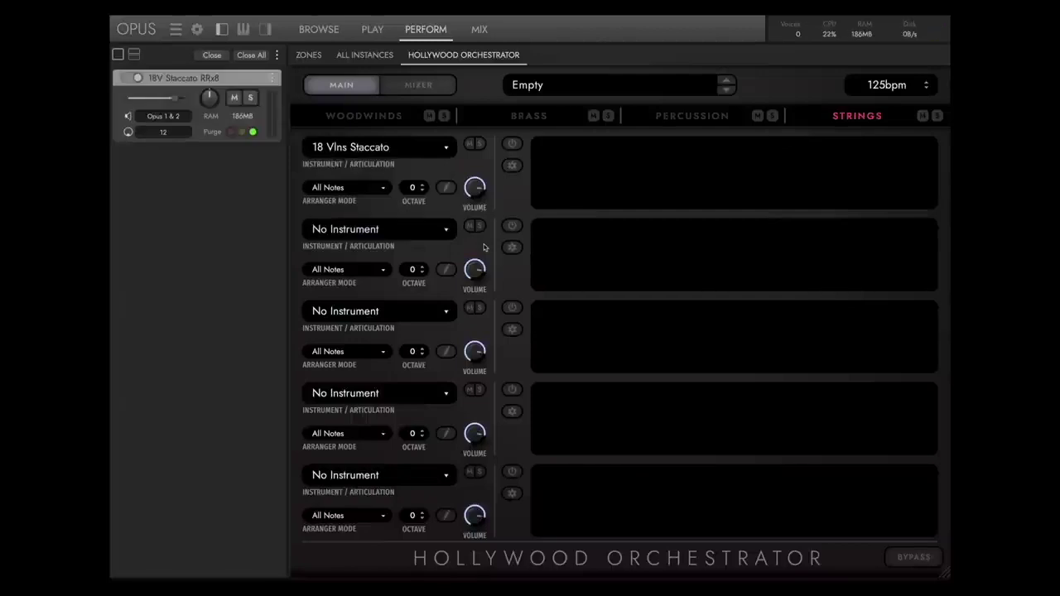
Step: Examine which instruments each of the four Woodwinds slots offers, without loading any
{"action": "left_click", "coordinate": [361, 116]}
{"action": "left_click", "coordinate": [365, 147]}
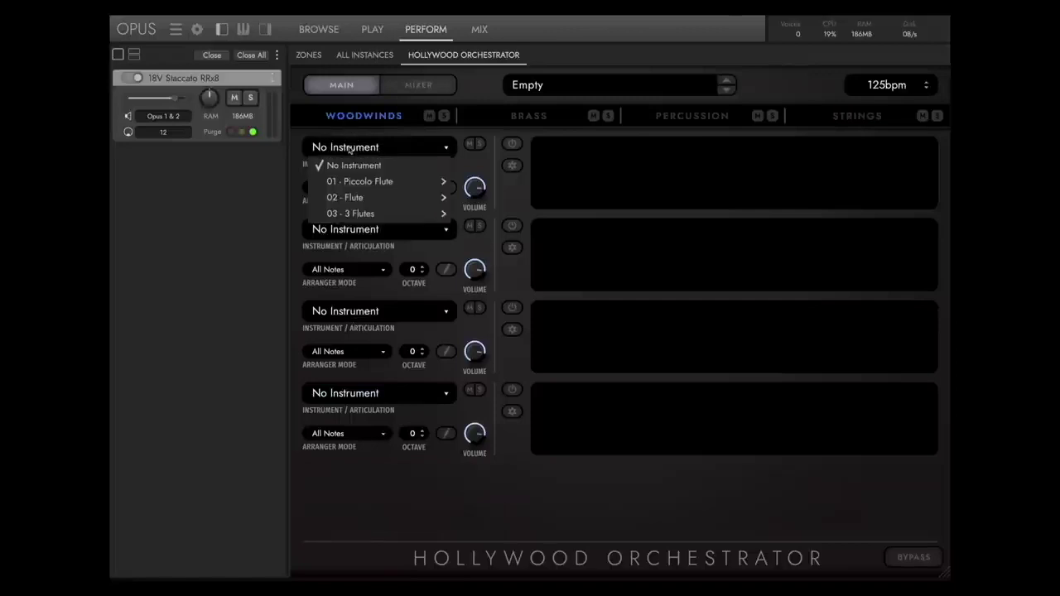
{"action": "left_click", "coordinate": [348, 232]}
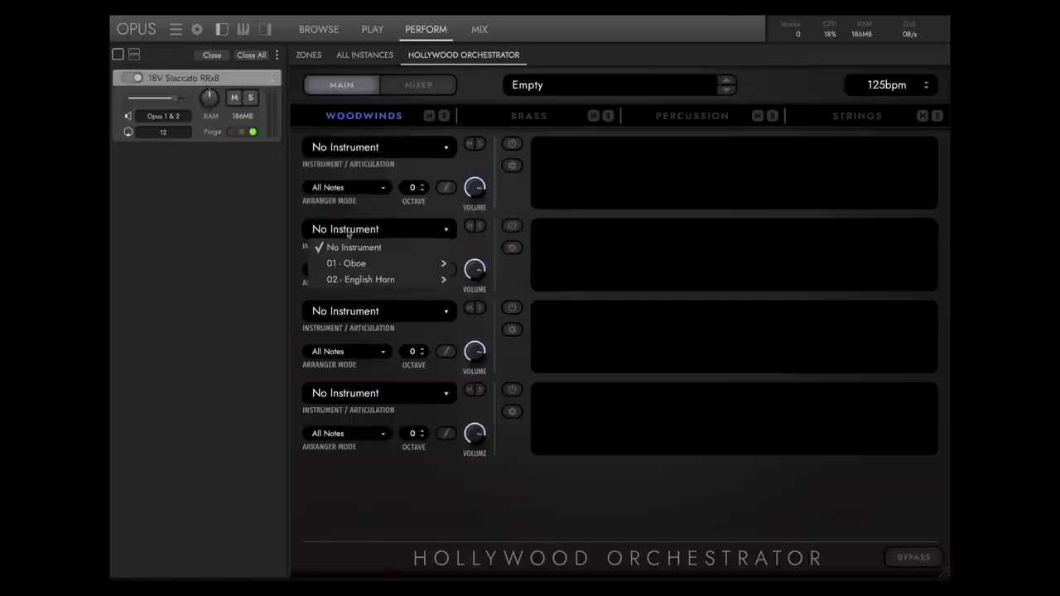
{"action": "left_click", "coordinate": [348, 313]}
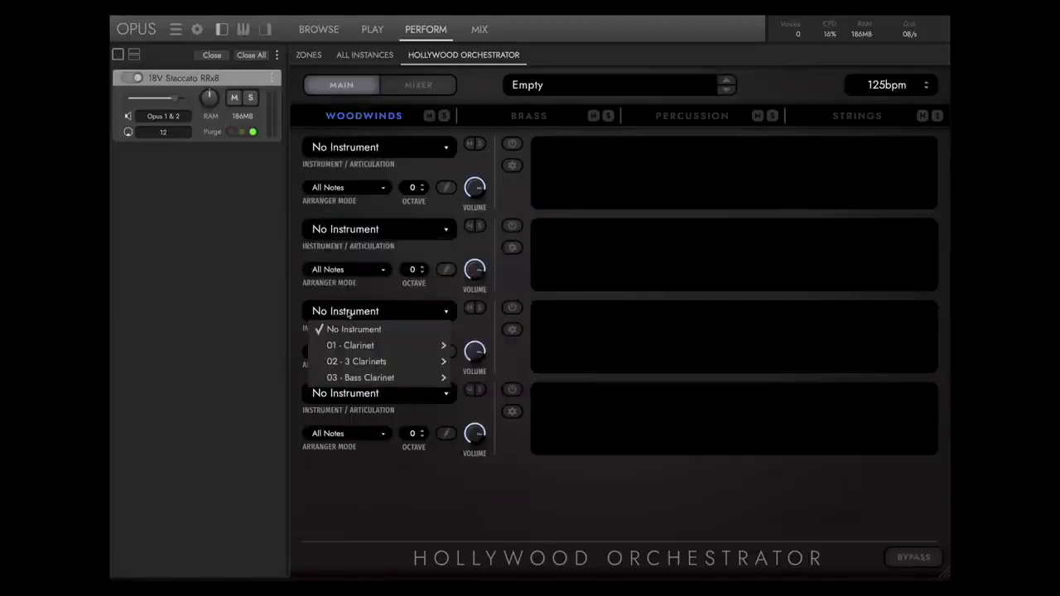
{"action": "left_click", "coordinate": [347, 397]}
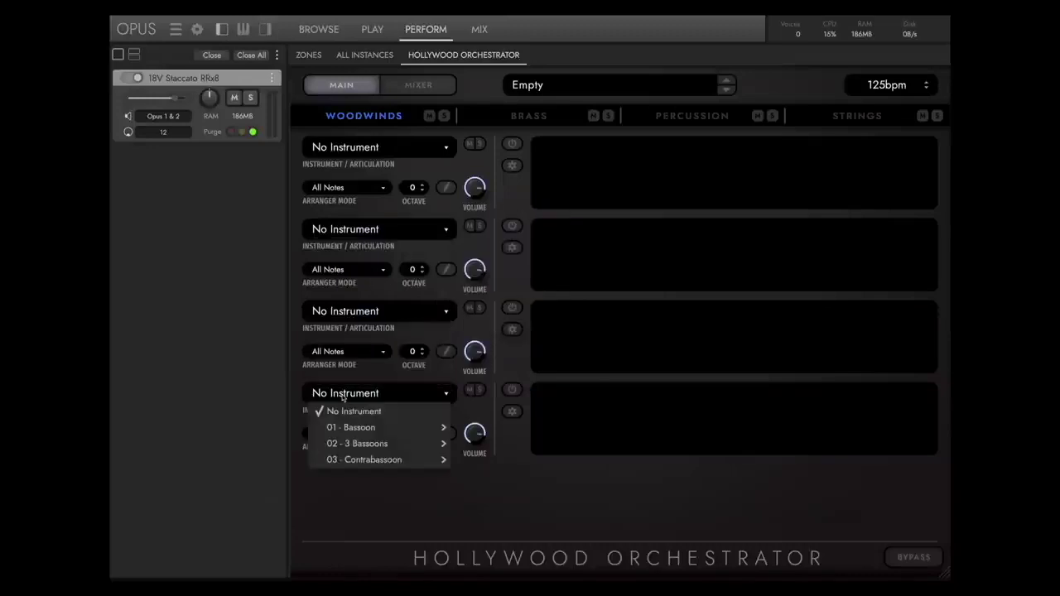
Step: Examine which instruments each of the four Brass slots offers, without loading any
{"action": "left_click", "coordinate": [528, 117]}
{"action": "left_click", "coordinate": [527, 116]}
{"action": "left_click", "coordinate": [367, 149]}
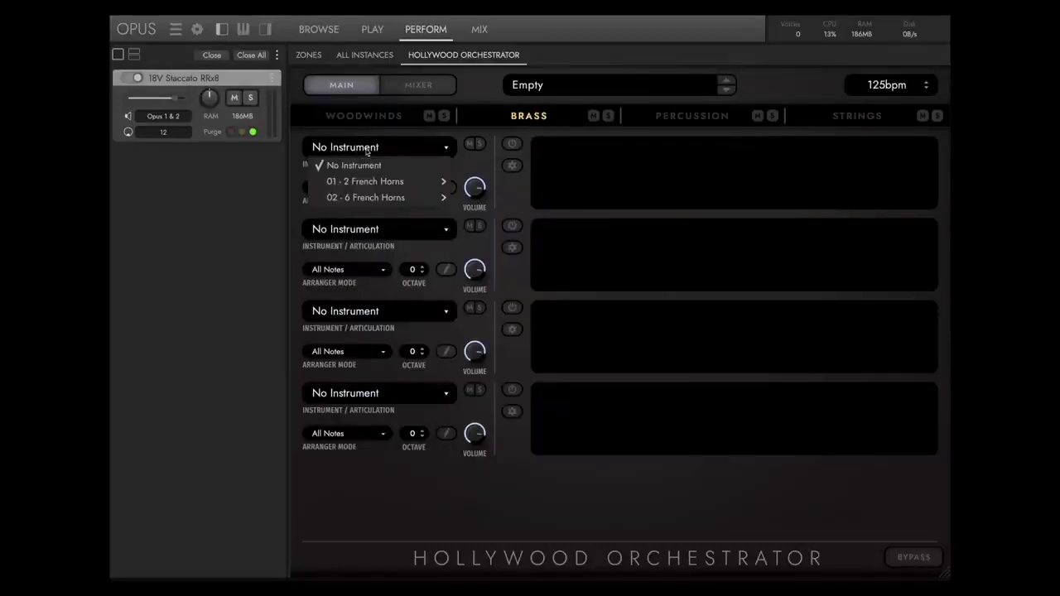
{"action": "left_click", "coordinate": [358, 233]}
{"action": "left_click", "coordinate": [349, 313]}
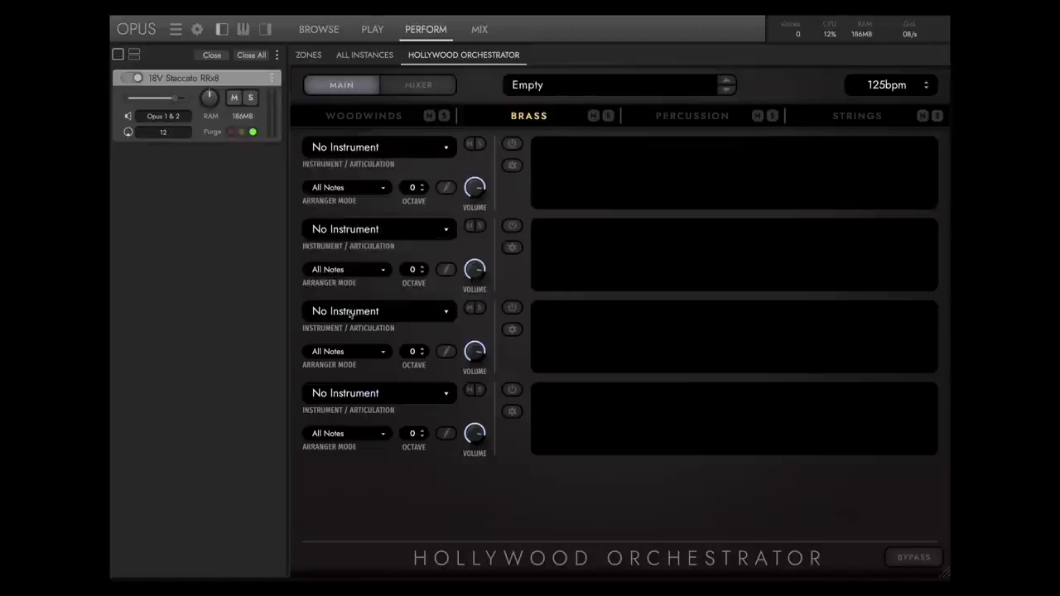
{"action": "left_click", "coordinate": [349, 315]}
{"action": "left_click", "coordinate": [350, 396]}
{"action": "left_click", "coordinate": [350, 396]}
{"action": "mouse_move", "coordinate": [358, 445]}
Step: Examine which instruments the first two Percussion slots offer, without loading any
{"action": "left_click", "coordinate": [666, 118]}
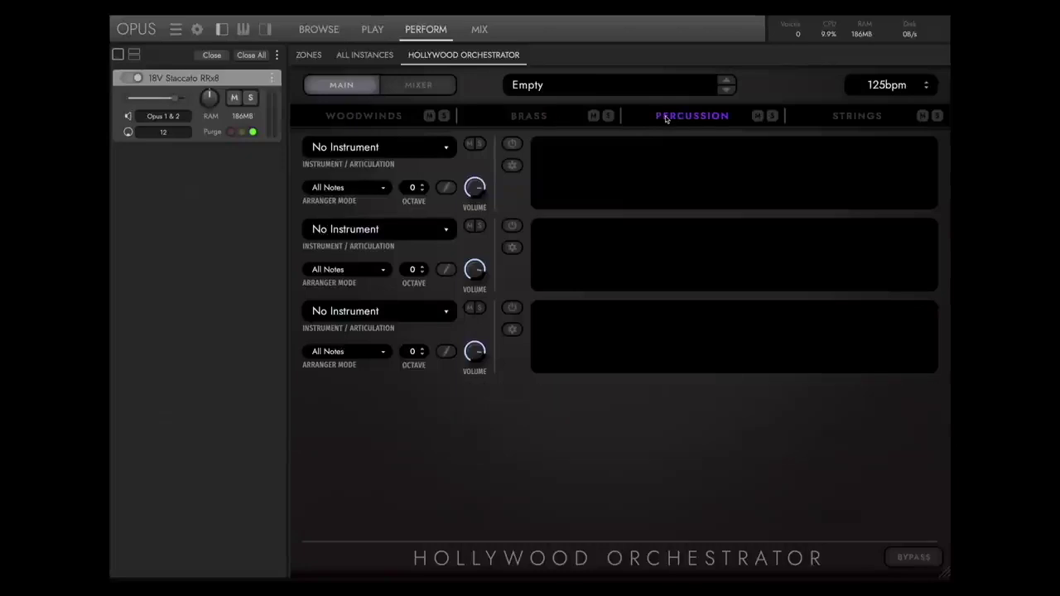
{"action": "left_click", "coordinate": [364, 148]}
{"action": "mouse_move", "coordinate": [362, 197]}
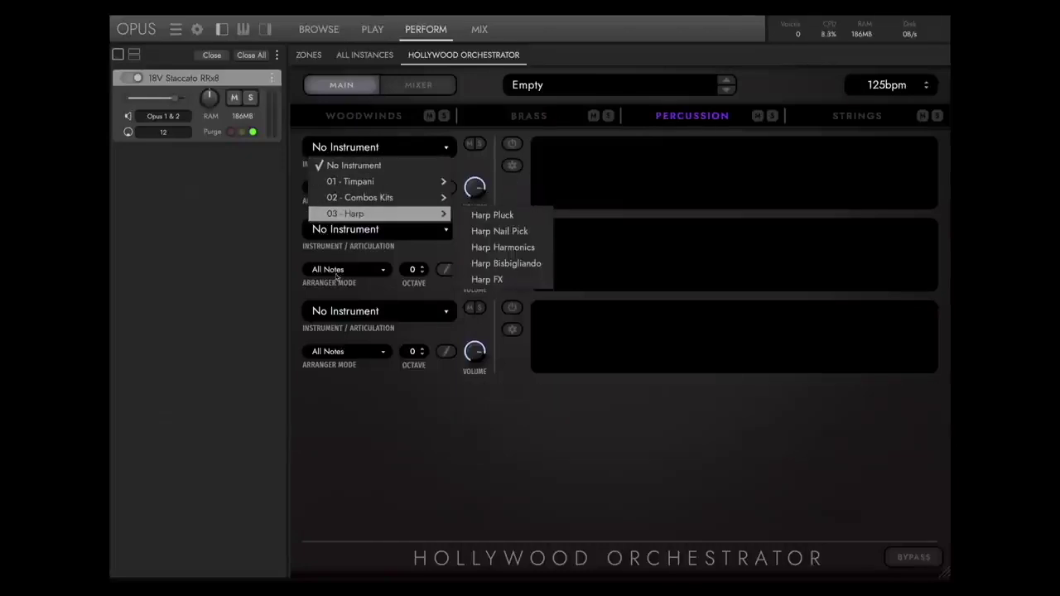
{"action": "left_click", "coordinate": [331, 246]}
{"action": "left_click", "coordinate": [331, 232]}
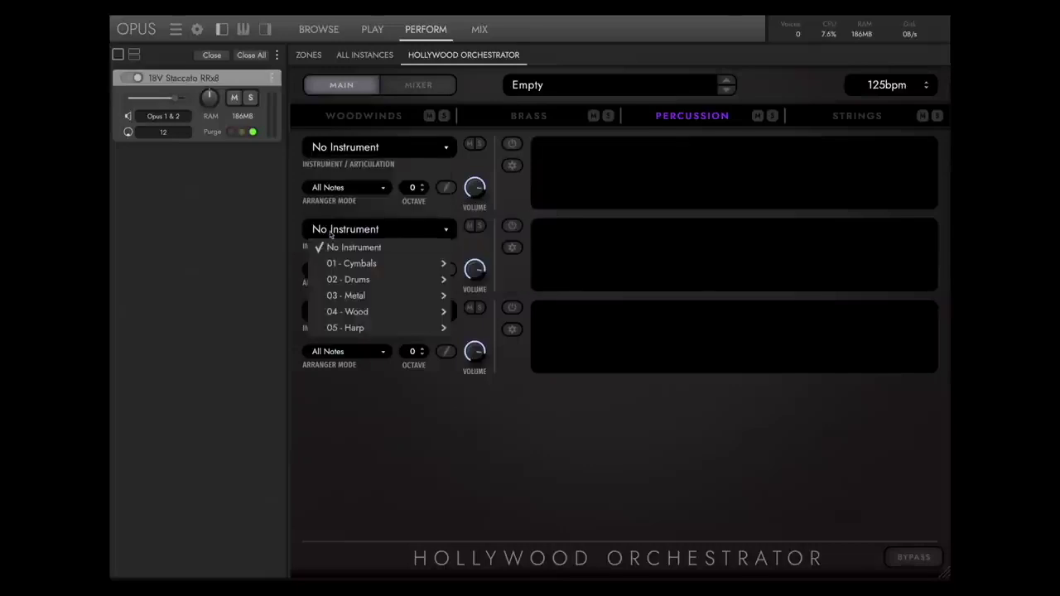
Step: Return to the Strings section and examine which instruments each of its five slots offers
{"action": "left_click", "coordinate": [873, 120]}
{"action": "left_click", "coordinate": [861, 116]}
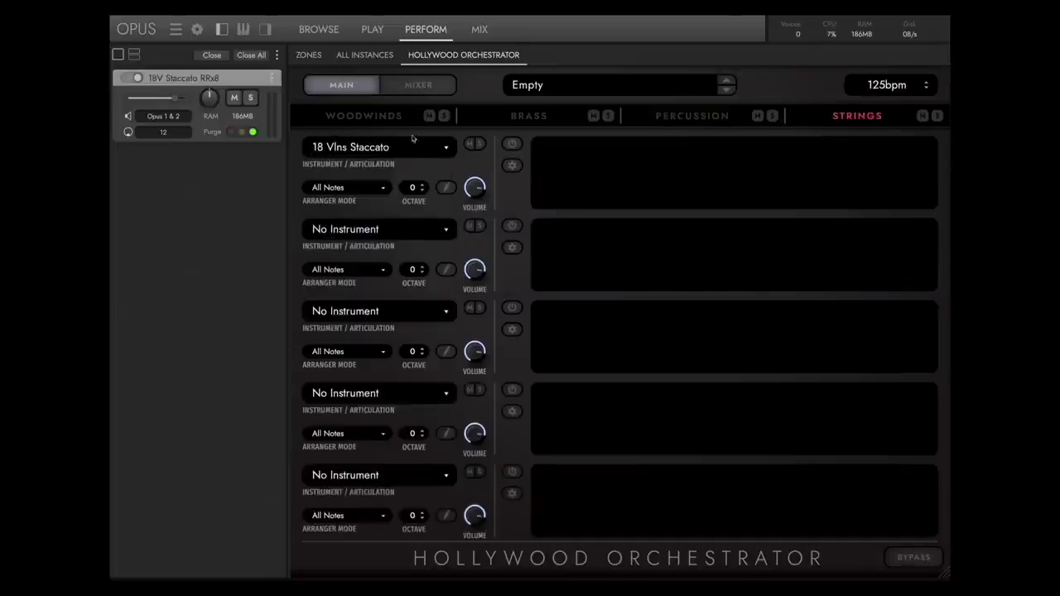
{"action": "left_click", "coordinate": [346, 148]}
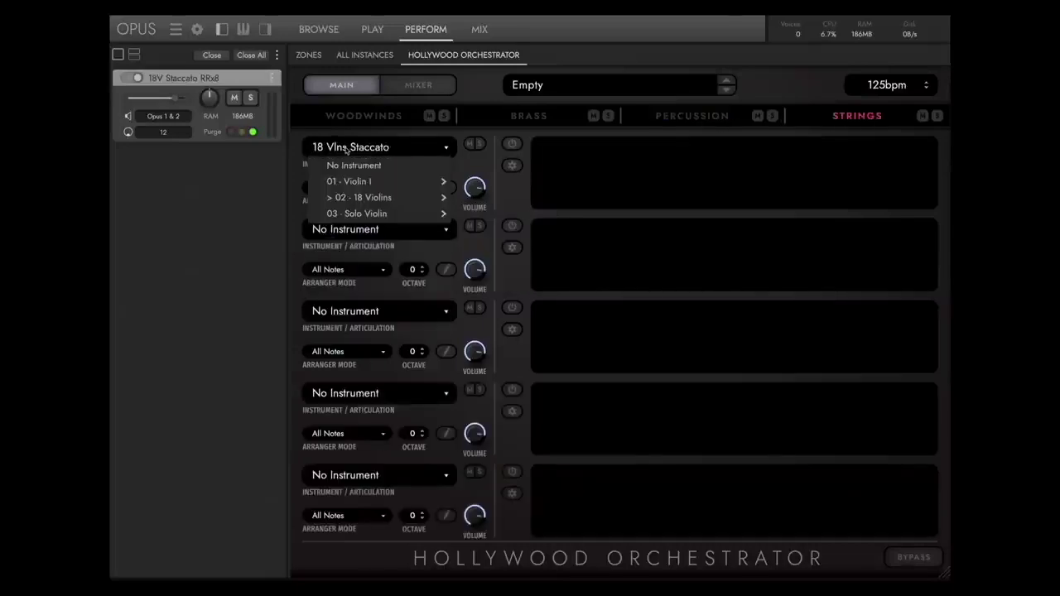
{"action": "left_click", "coordinate": [342, 239]}
{"action": "left_click", "coordinate": [342, 234]}
{"action": "left_click", "coordinate": [345, 312]}
{"action": "left_click", "coordinate": [345, 311]}
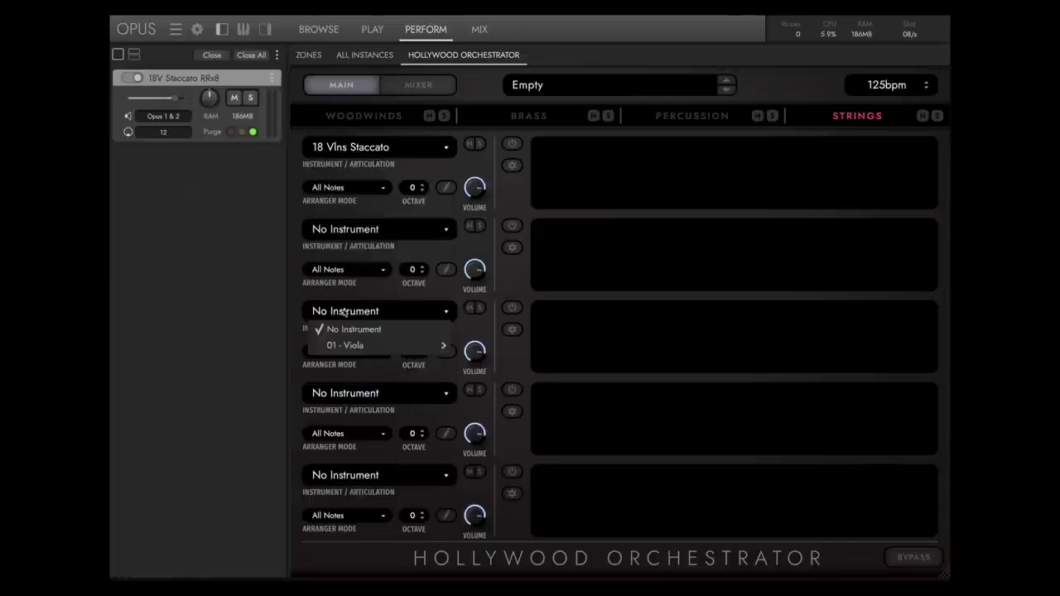
{"action": "mouse_move", "coordinate": [344, 346]}
{"action": "left_click", "coordinate": [347, 395]}
{"action": "left_click", "coordinate": [347, 395]}
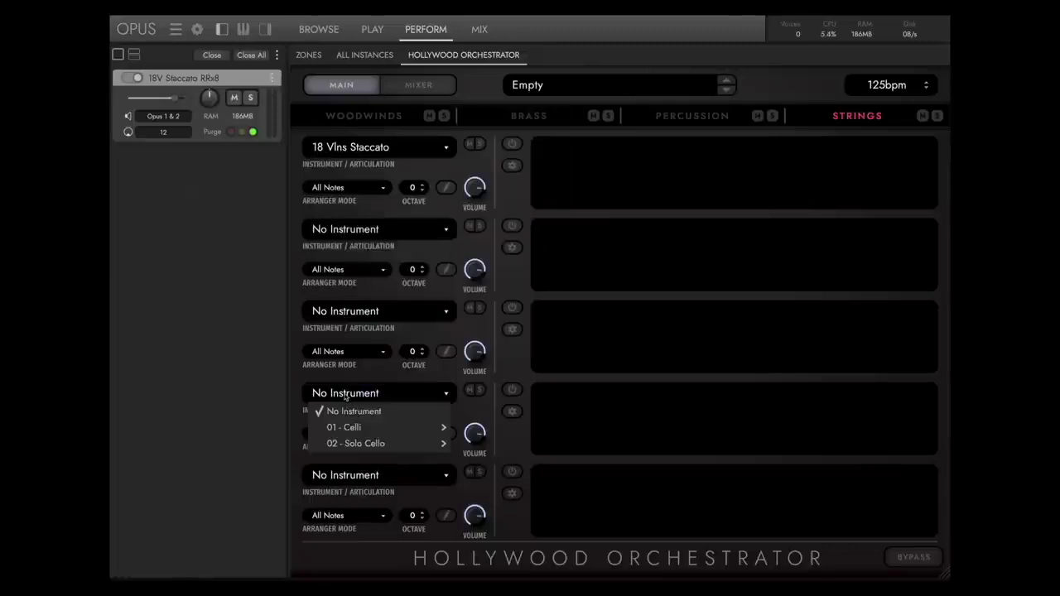
{"action": "mouse_move", "coordinate": [346, 425]}
{"action": "left_click", "coordinate": [348, 477]}
{"action": "left_click", "coordinate": [348, 477]}
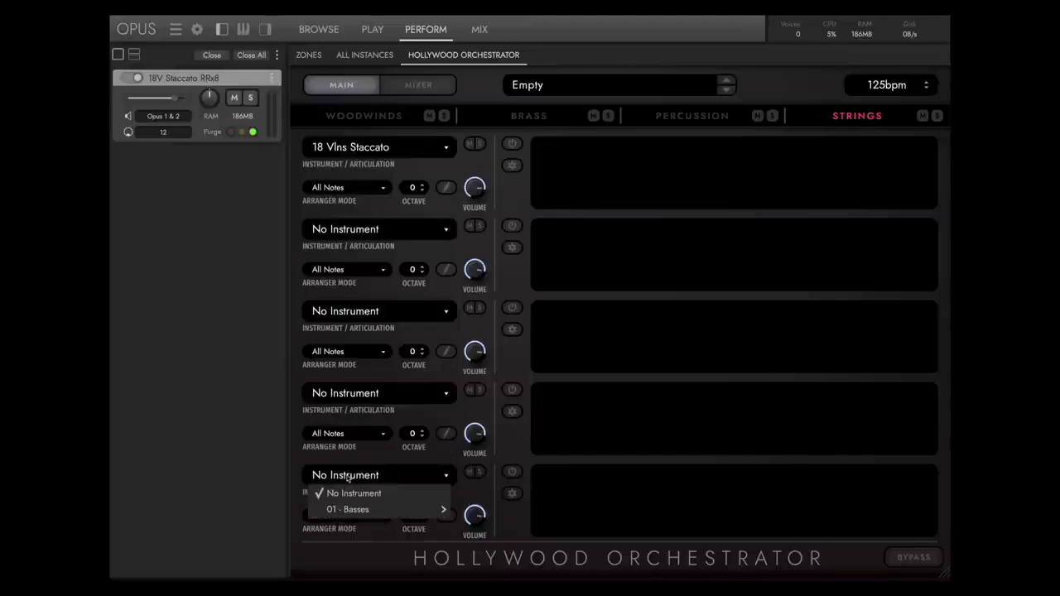
{"action": "mouse_move", "coordinate": [352, 509]}
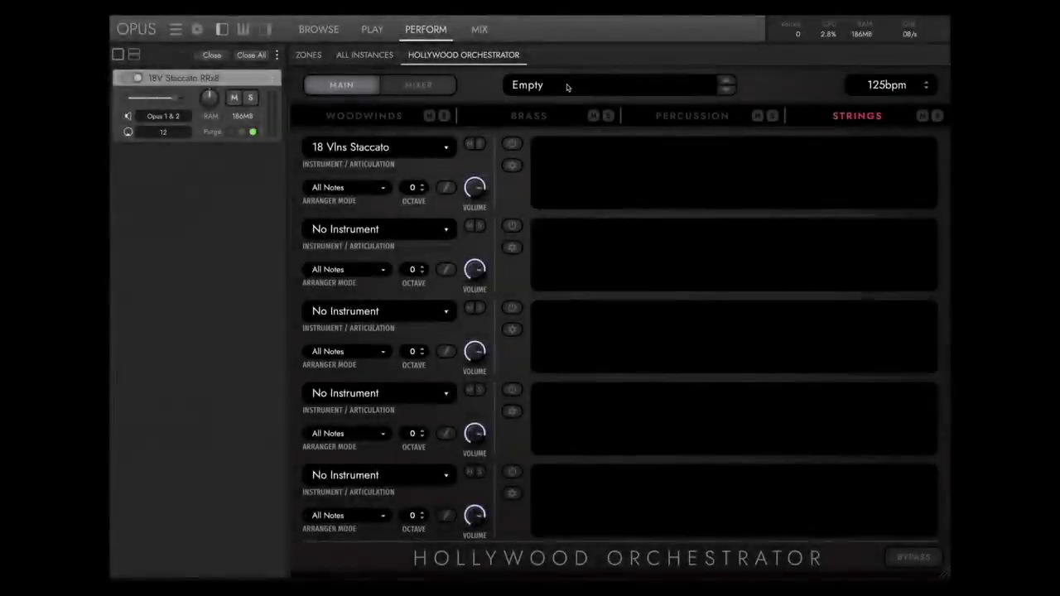
Step: Open the preset browser and look through its Ostinatos, Scores and User sections
{"action": "left_click", "coordinate": [568, 86]}
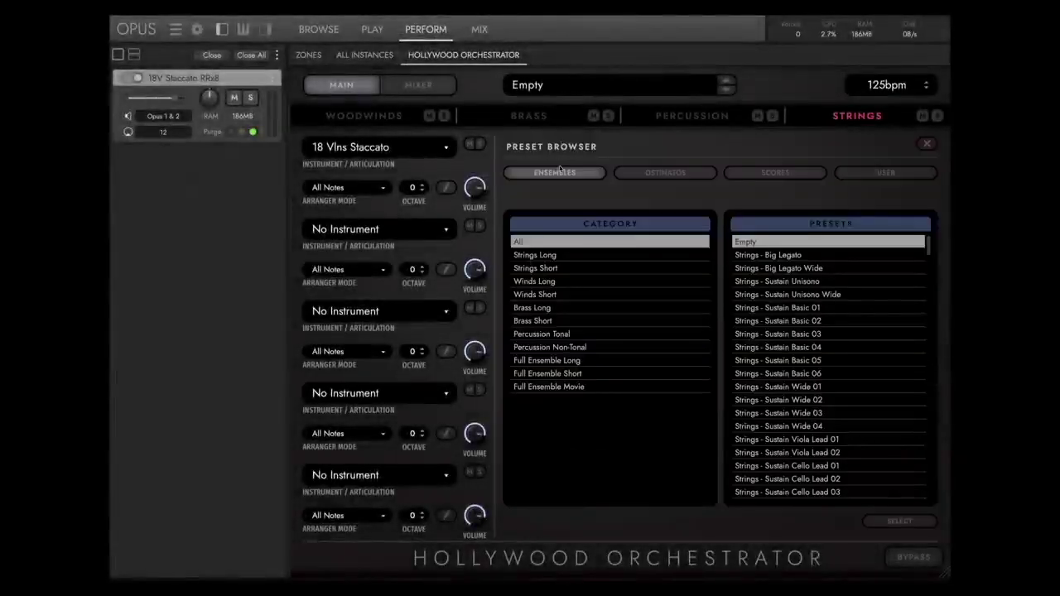
{"action": "left_click", "coordinate": [638, 172]}
{"action": "left_click", "coordinate": [775, 173]}
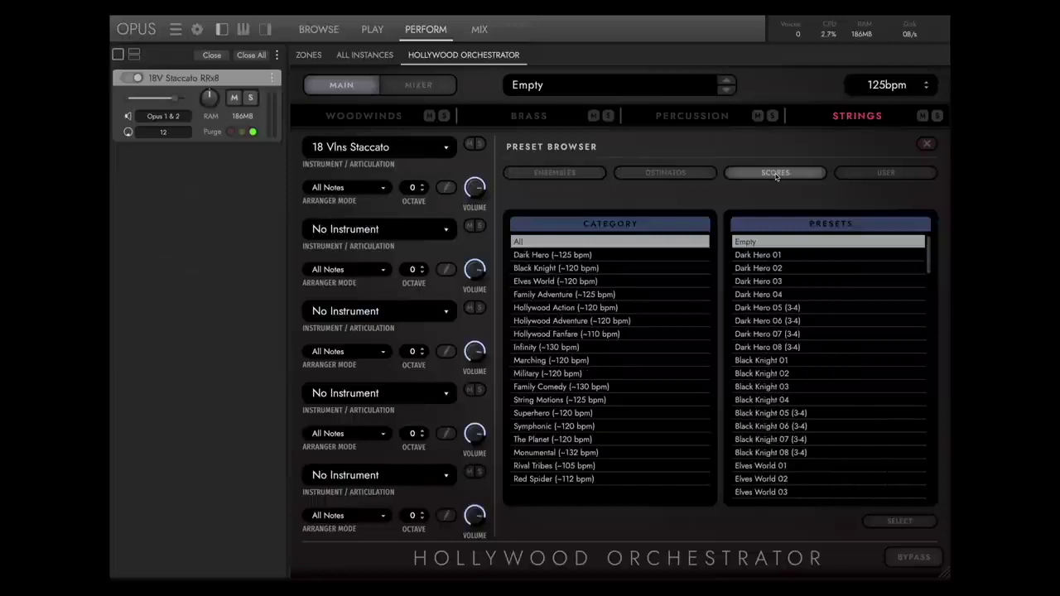
{"action": "left_click", "coordinate": [886, 175]}
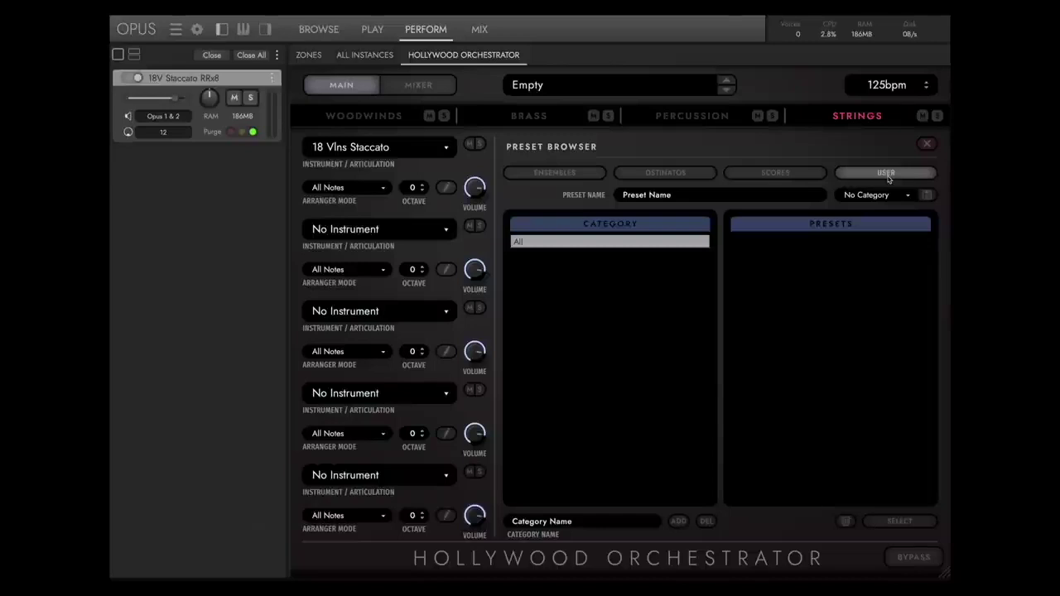
Step: Review the complete list of Ensembles presets across all categories, from the strings through to the full ensemble
{"action": "left_click", "coordinate": [554, 173]}
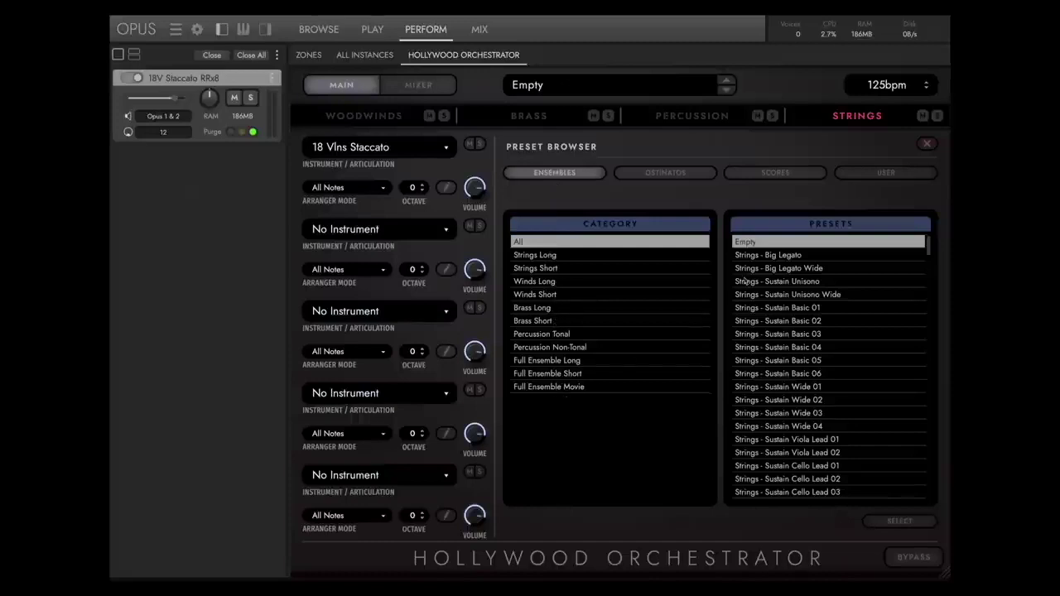
{"action": "scroll", "coordinate": [771, 297], "scroll_direction": "down", "scroll_amount": 3}
{"action": "scroll", "coordinate": [770, 296], "scroll_direction": "down", "scroll_amount": 10}
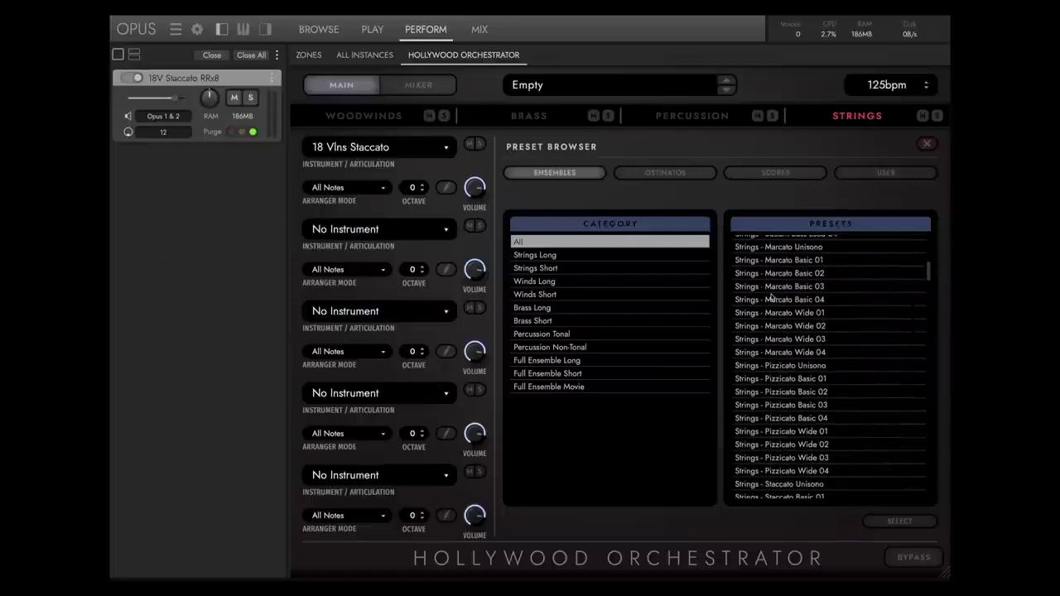
{"action": "scroll", "coordinate": [771, 296], "scroll_direction": "down", "scroll_amount": 15}
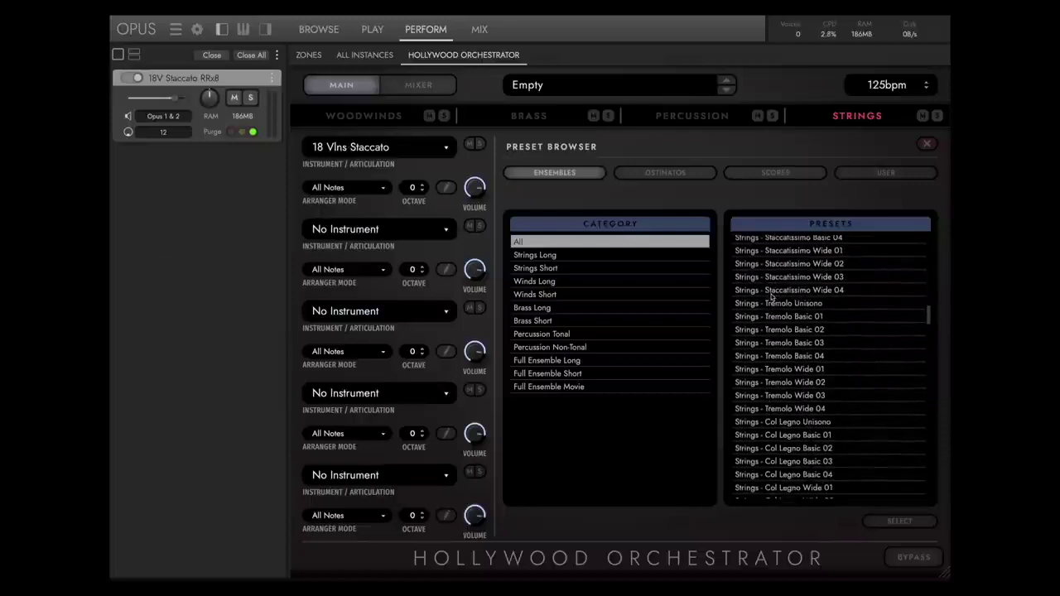
{"action": "scroll", "coordinate": [771, 297], "scroll_direction": "down", "scroll_amount": 15}
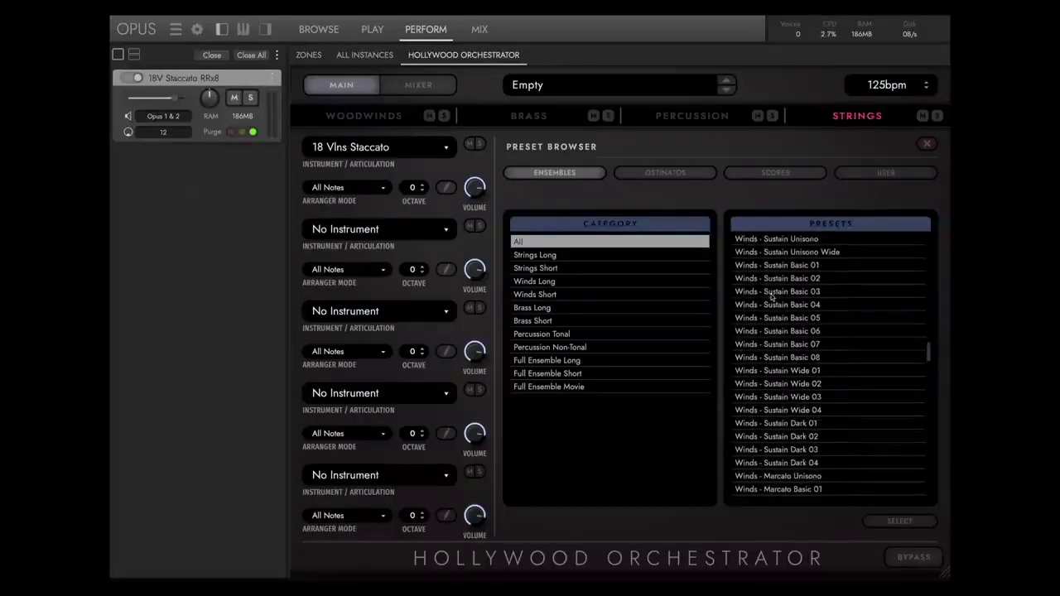
{"action": "scroll", "coordinate": [787, 289], "scroll_direction": "down", "scroll_amount": 15}
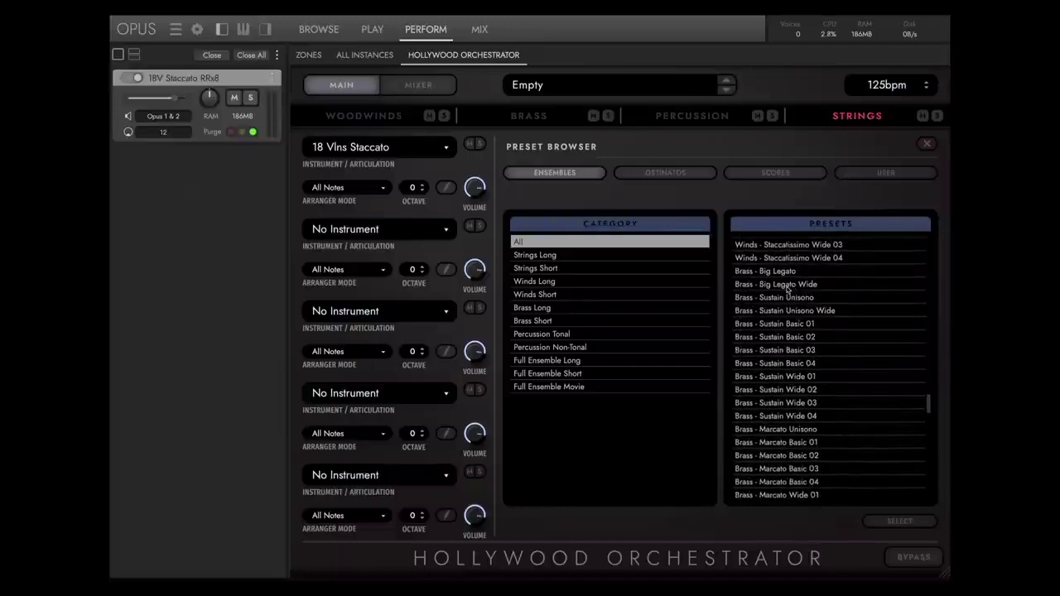
{"action": "scroll", "coordinate": [787, 289], "scroll_direction": "down", "scroll_amount": 15}
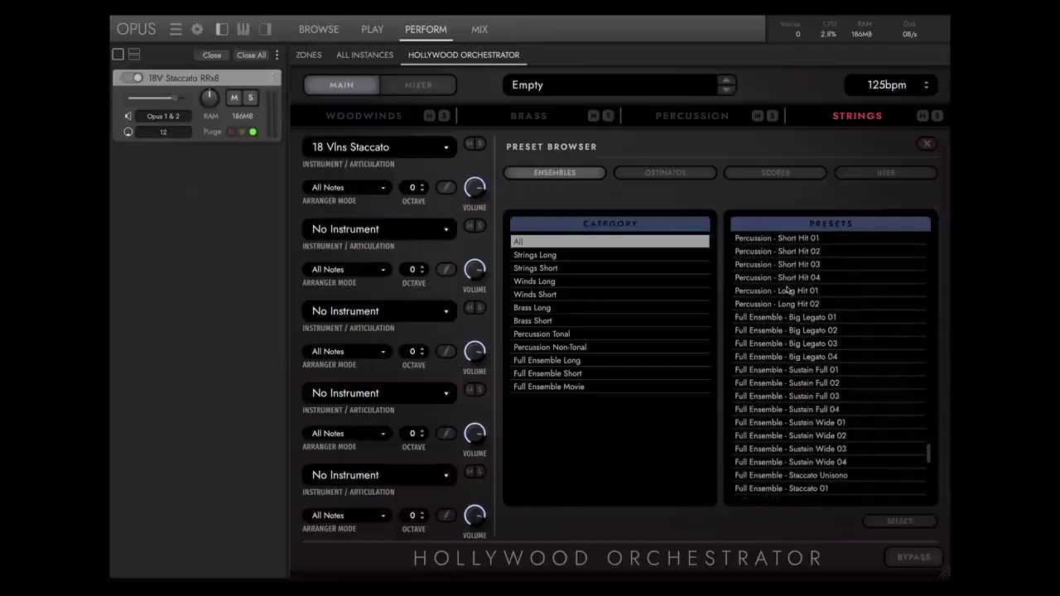
{"action": "scroll", "coordinate": [787, 289], "scroll_direction": "down", "scroll_amount": 3}
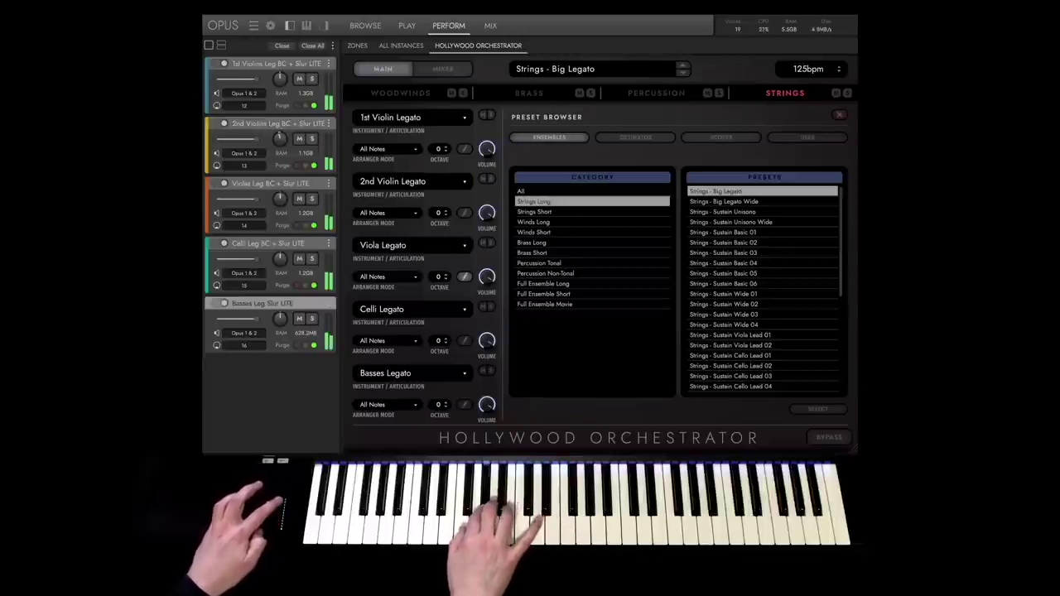
Step: Load the Strings - Sustain Basic 05 preset for playing, and replace it with Strings - Sustain Wide 02
{"action": "left_click", "coordinate": [723, 273]}
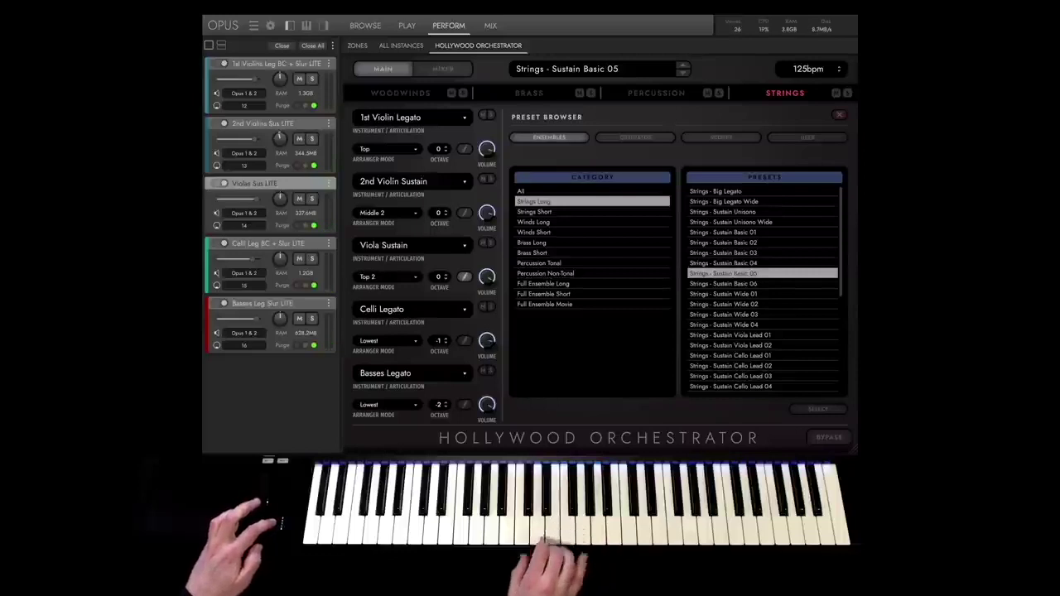
{"action": "left_click", "coordinate": [723, 304]}
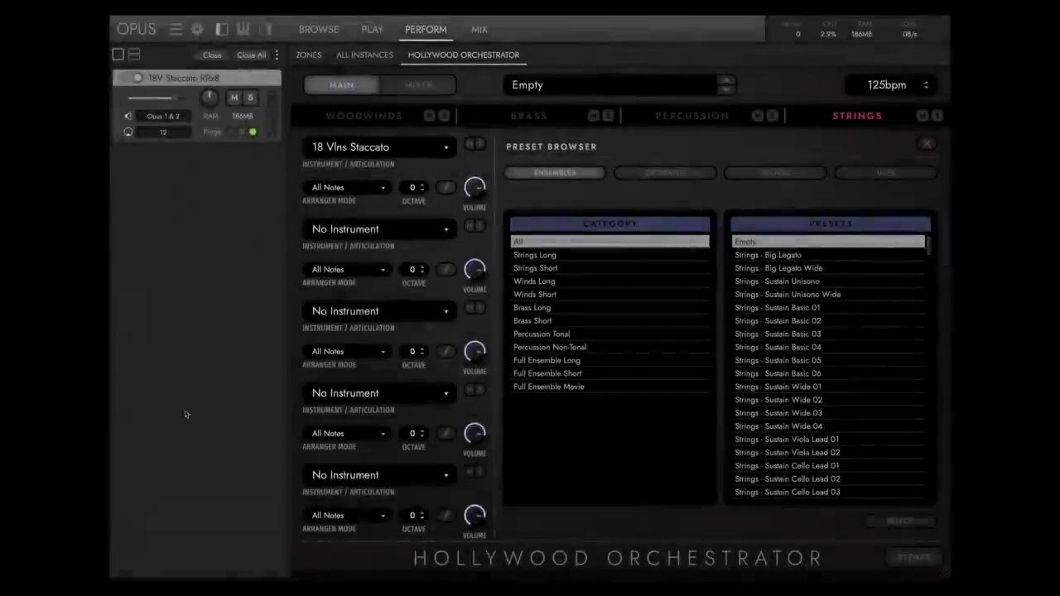
Step: Look through the Ostinatos presets in the eighth-note, triplet and 16th-note categories, including their soft versions
{"action": "left_click", "coordinate": [657, 172]}
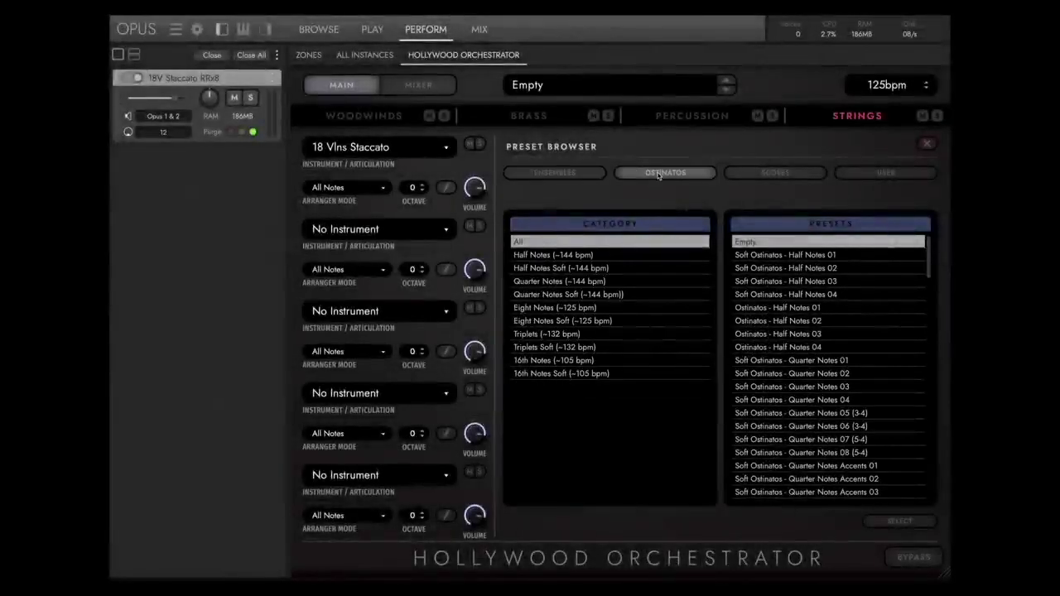
{"action": "left_click", "coordinate": [533, 308]}
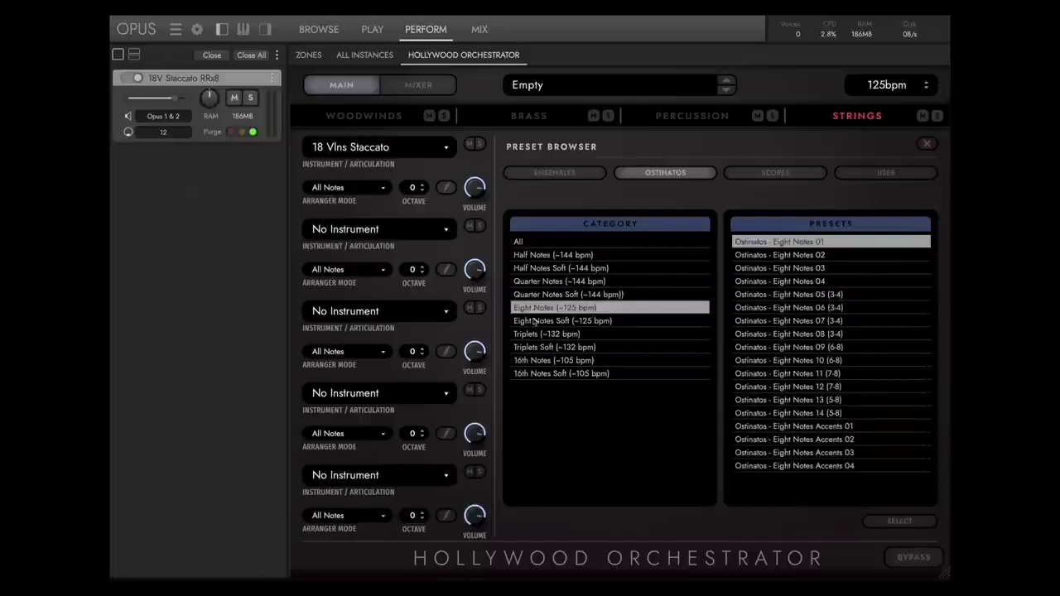
{"action": "left_click", "coordinate": [534, 321]}
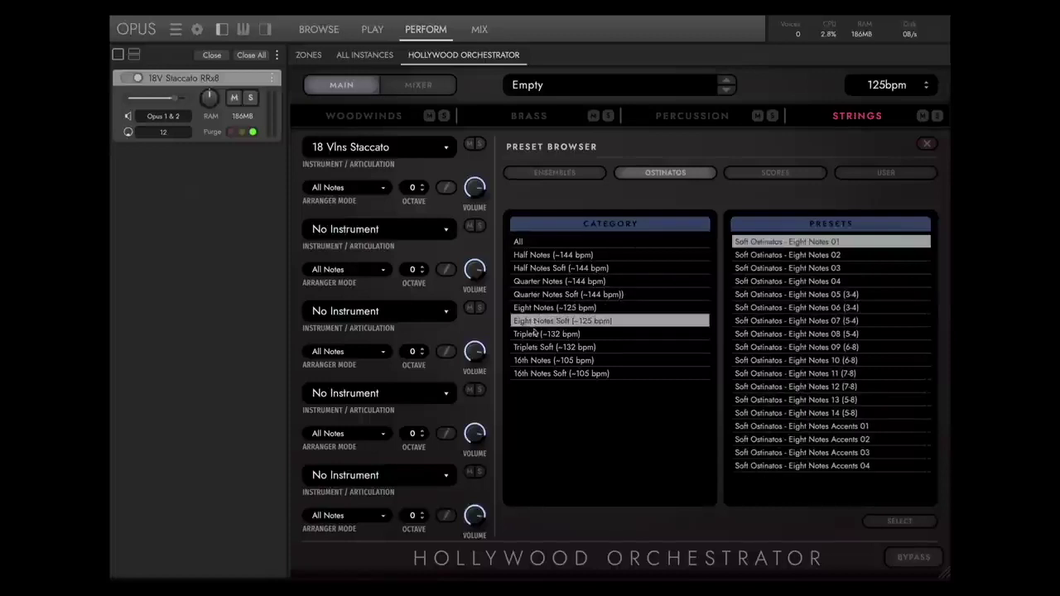
{"action": "left_click", "coordinate": [537, 334]}
{"action": "left_click", "coordinate": [539, 347]}
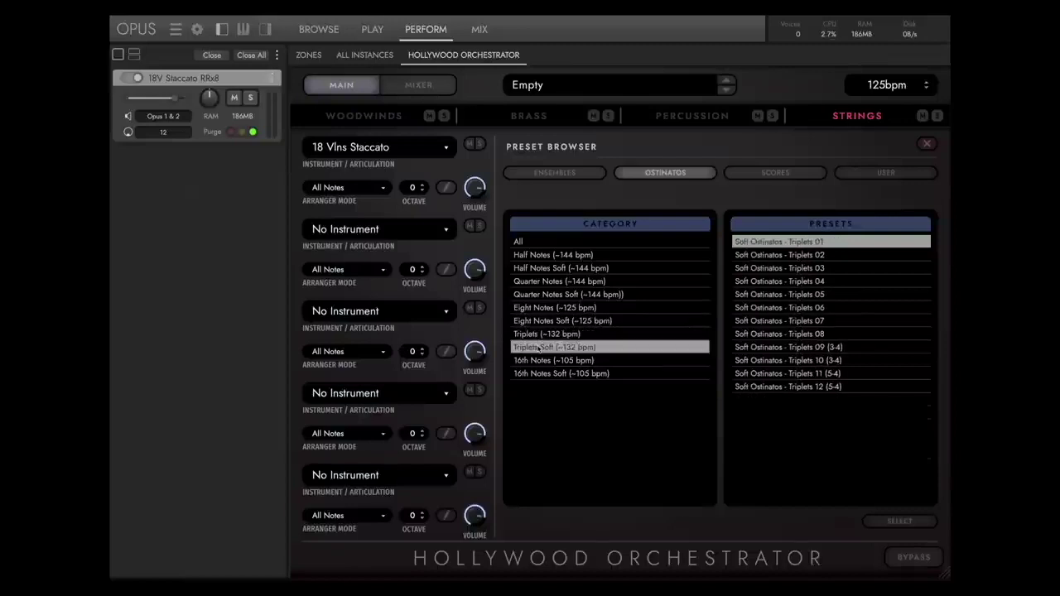
{"action": "left_click", "coordinate": [540, 361]}
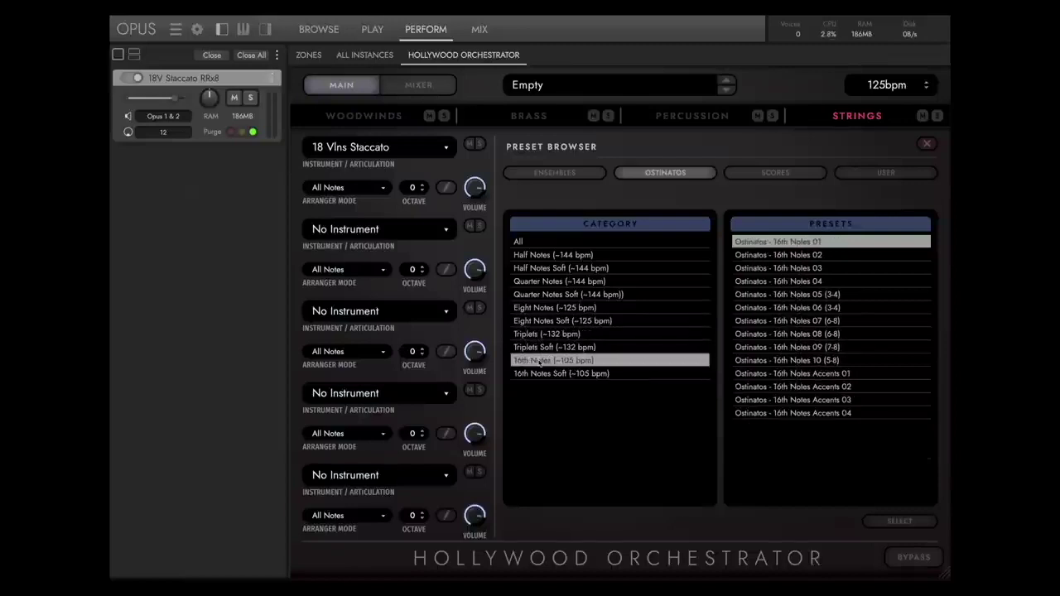
{"action": "left_click", "coordinate": [543, 373]}
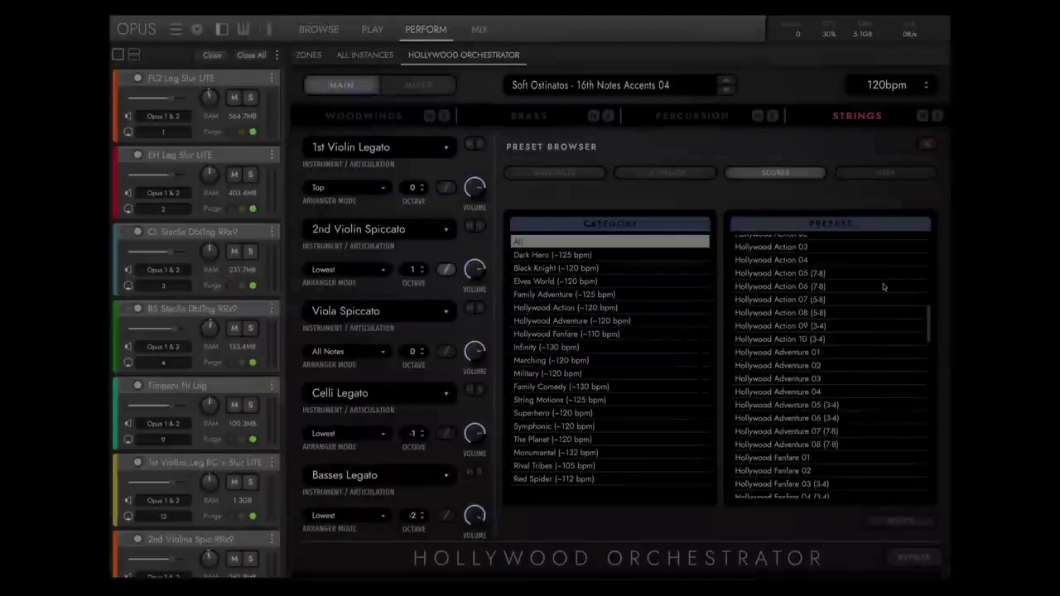
Step: Review the complete list of Scores presets across all categories, down to the Red Spider presets
{"action": "scroll", "coordinate": [882, 287], "scroll_direction": "down", "scroll_amount": 6}
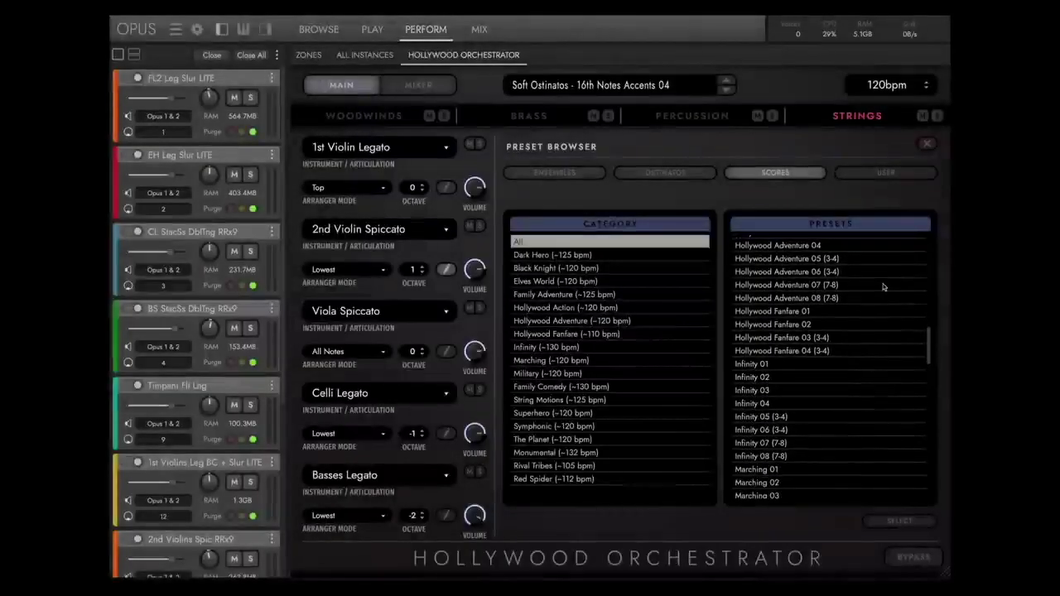
{"action": "scroll", "coordinate": [882, 286], "scroll_direction": "down", "scroll_amount": 7}
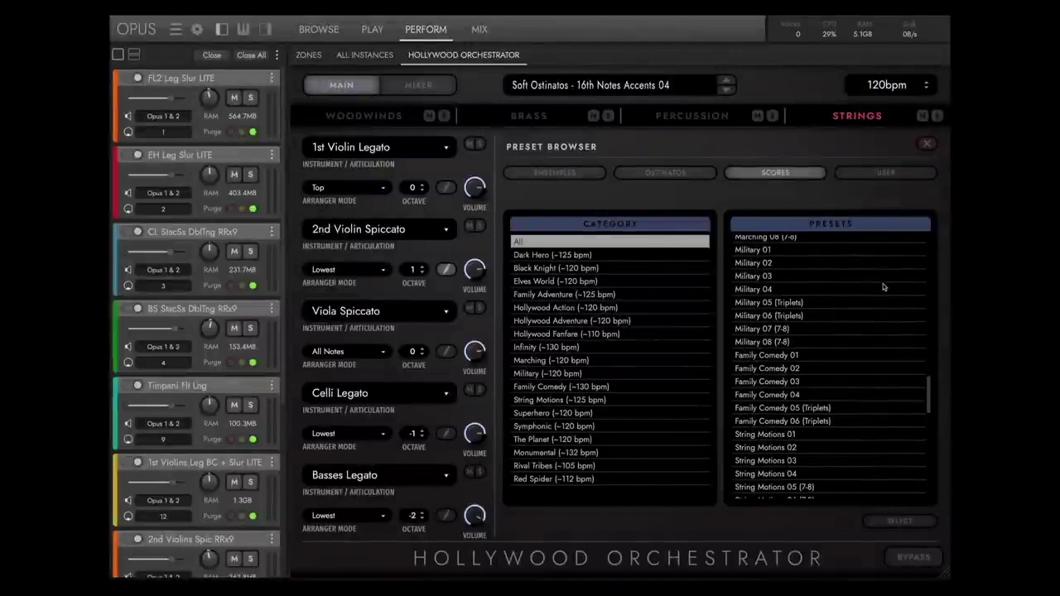
{"action": "scroll", "coordinate": [883, 287], "scroll_direction": "down", "scroll_amount": 7}
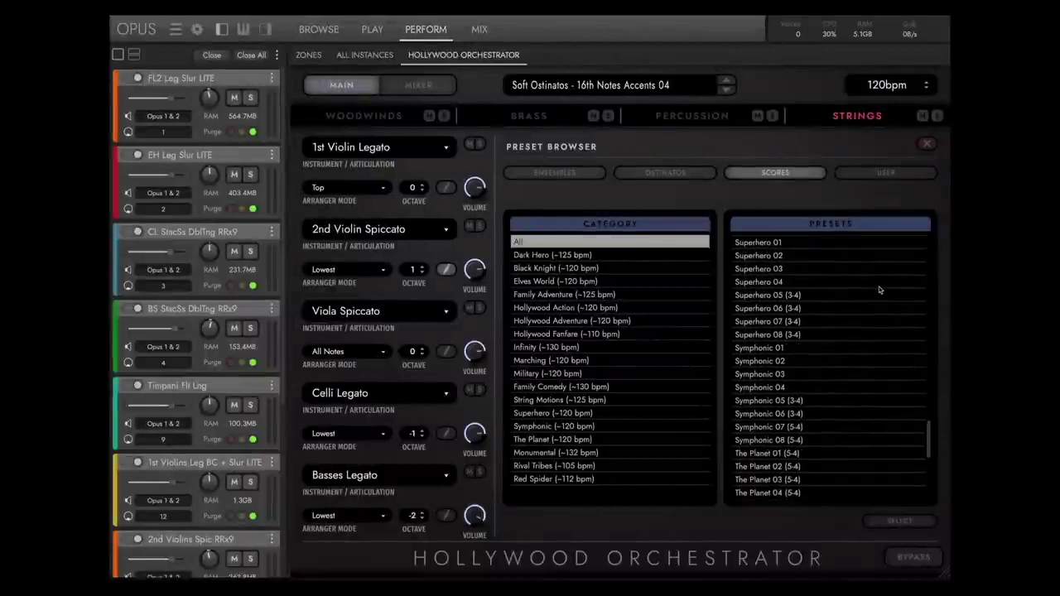
{"action": "scroll", "coordinate": [880, 290], "scroll_direction": "down", "scroll_amount": 6}
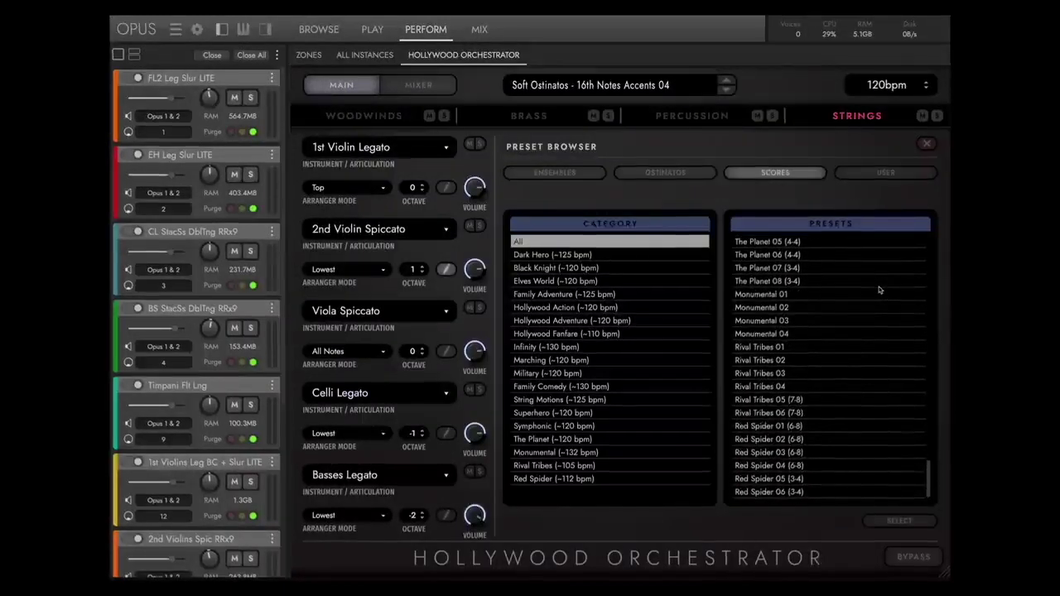
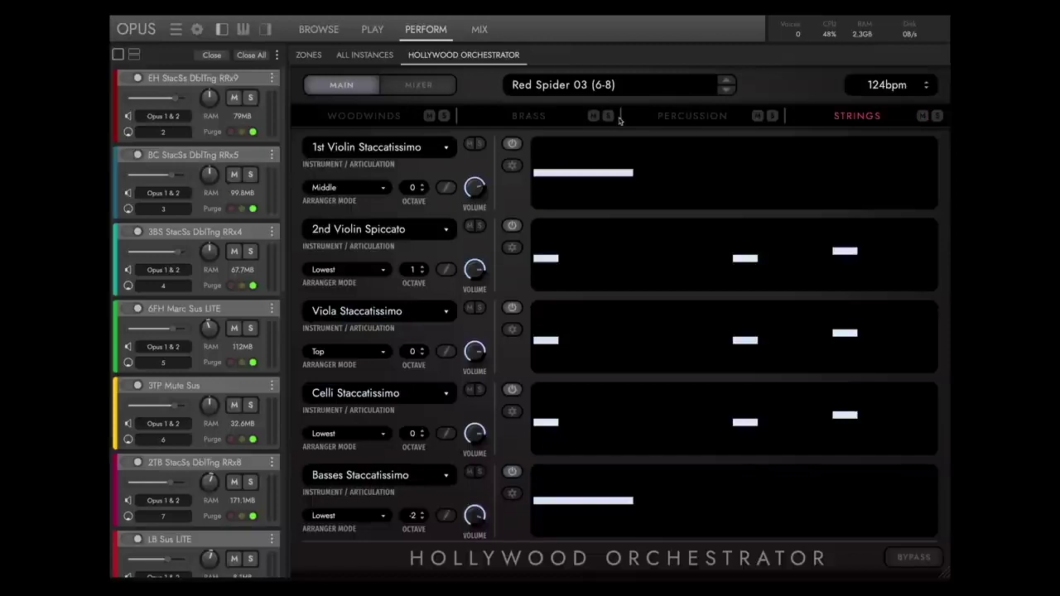
Step: Try muting the Woodwinds section and then the Brass section of the Red Spider 03 (6-8) preset
{"action": "left_click", "coordinate": [429, 116]}
{"action": "left_click", "coordinate": [429, 117]}
{"action": "left_click", "coordinate": [593, 117]}
{"action": "left_click", "coordinate": [593, 117]}
{"action": "left_click", "coordinate": [593, 117]}
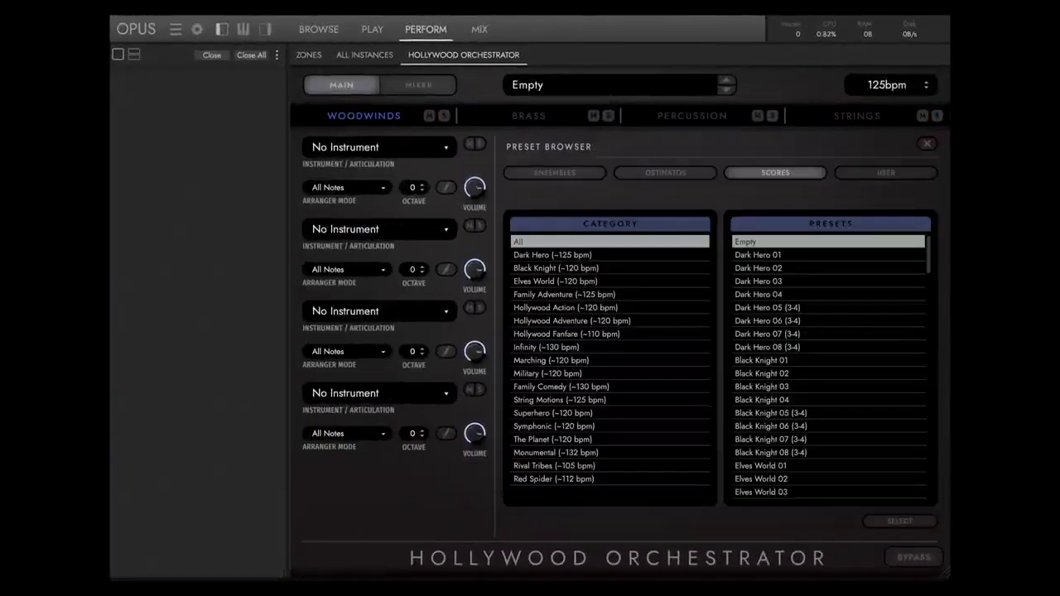
Step: Save the current empty setup as a user preset named Test, without a category
{"action": "left_click", "coordinate": [885, 173]}
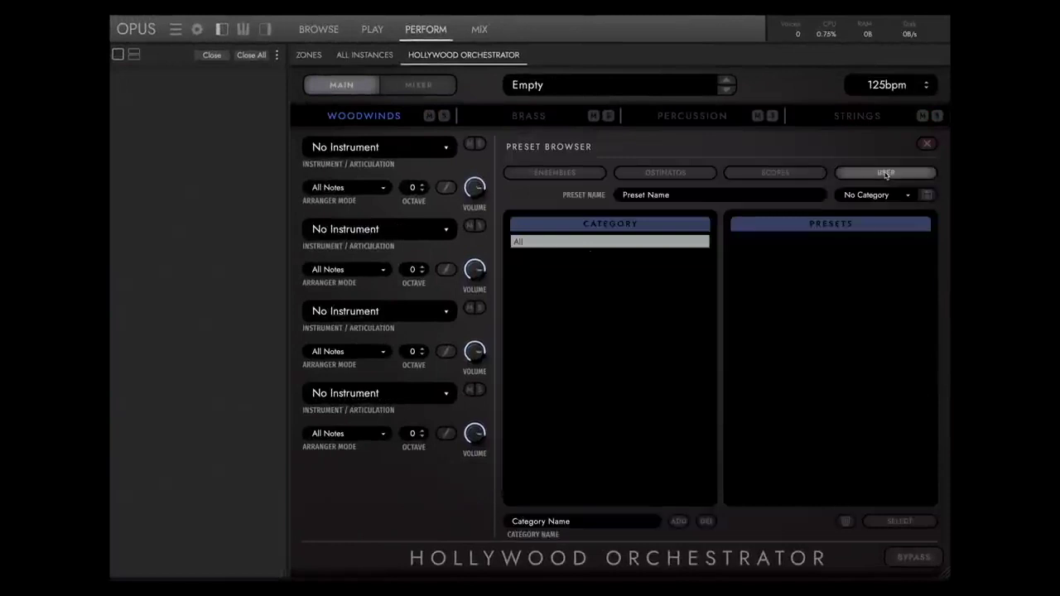
{"action": "left_click", "coordinate": [659, 195]}
{"action": "type", "text": "Test"}
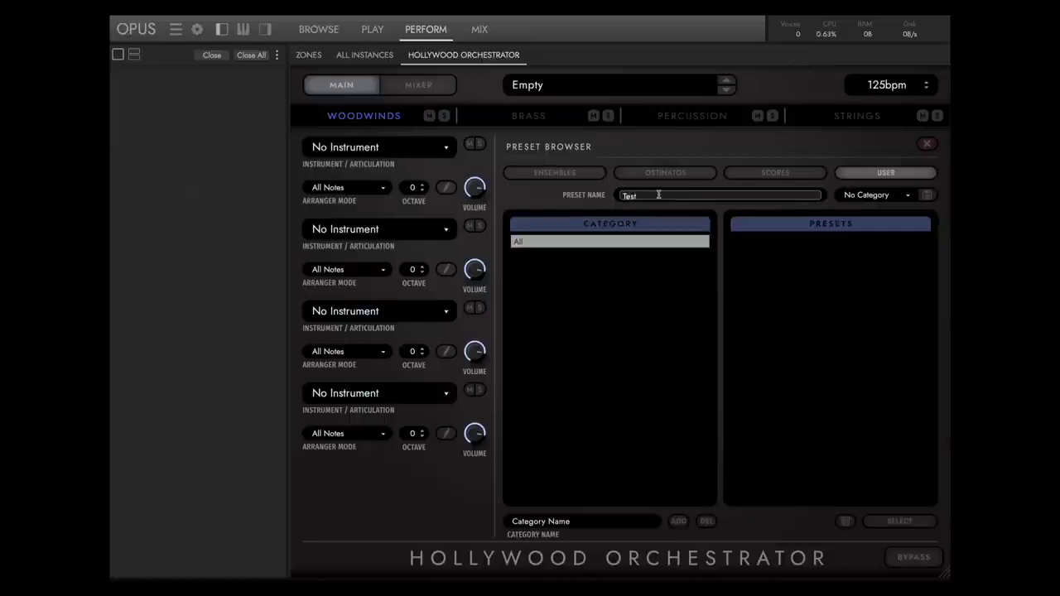
{"action": "left_click", "coordinate": [925, 197]}
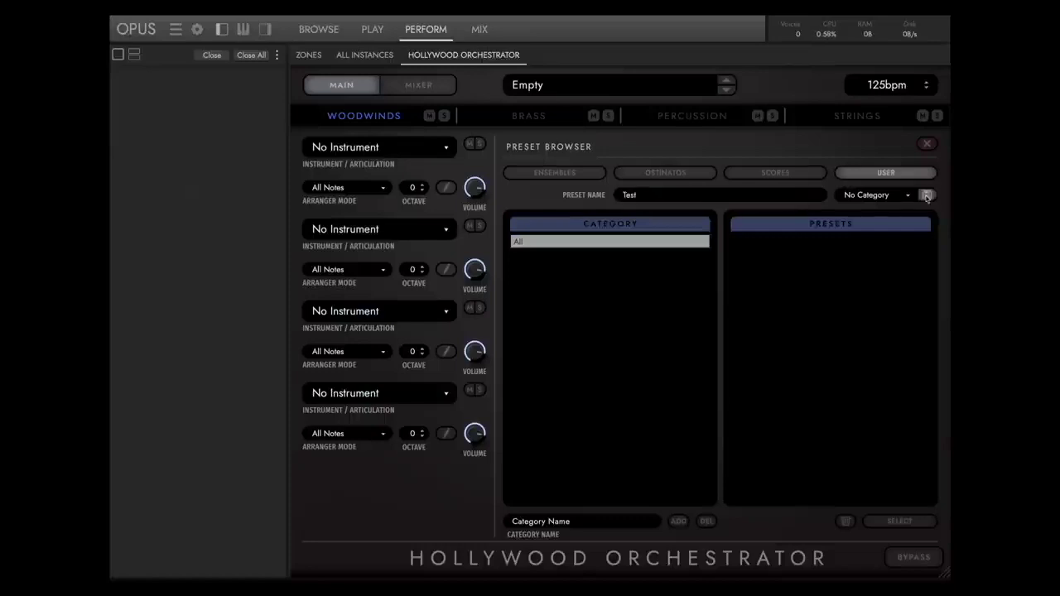
{"action": "left_click", "coordinate": [457, 164]}
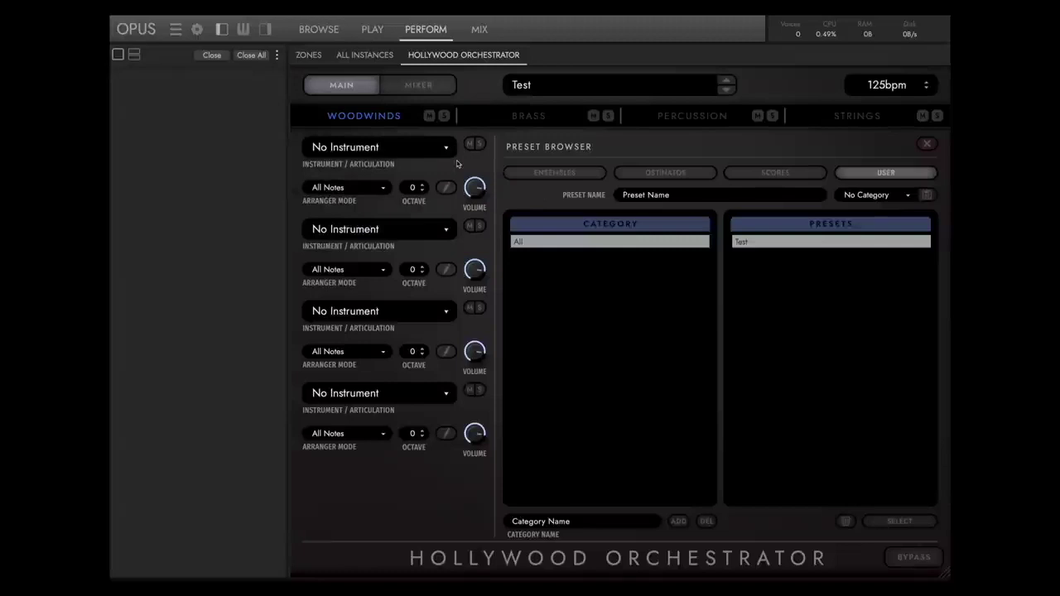
Step: Load the Empty preset from the Scores presets and close the preset browser
{"action": "left_click", "coordinate": [767, 173]}
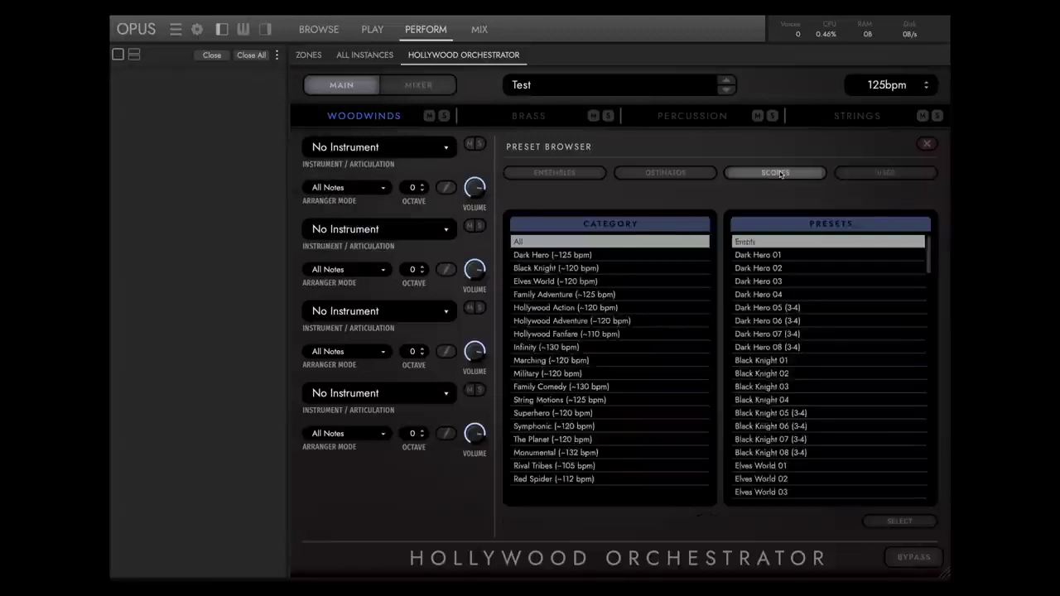
{"action": "left_click", "coordinate": [755, 241]}
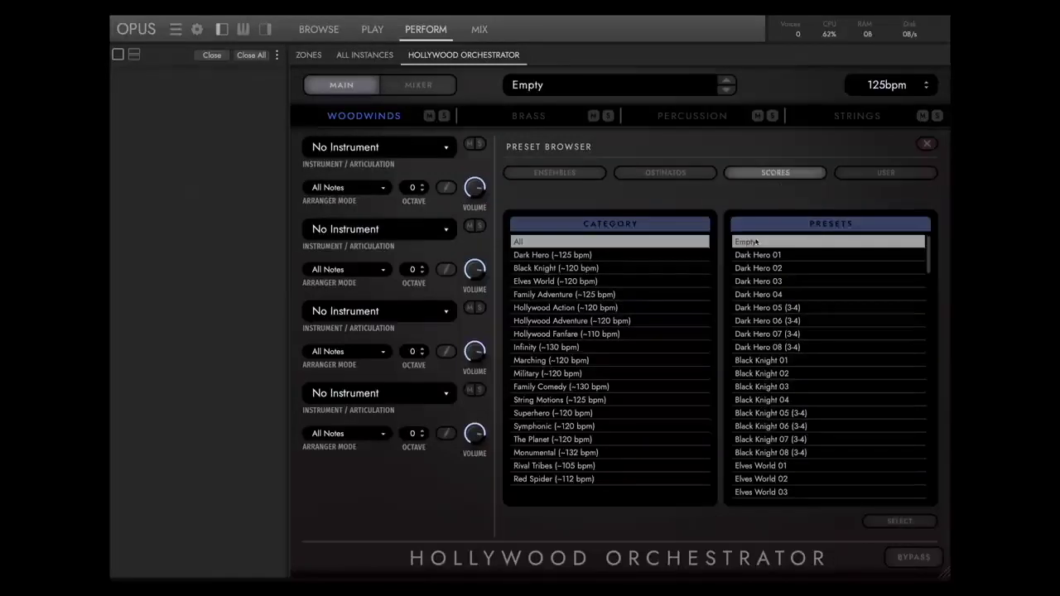
{"action": "left_click", "coordinate": [928, 145]}
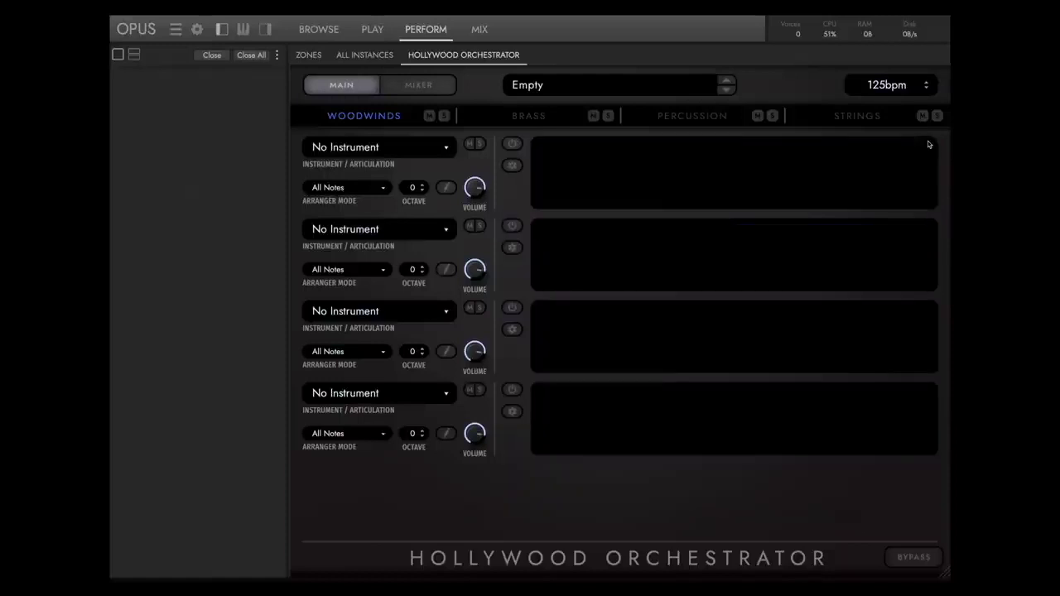
Step: Reopen the preset browser, load the Strings - Sustain Basic 04 ensemble preset, and close the browser
{"action": "left_click", "coordinate": [601, 84]}
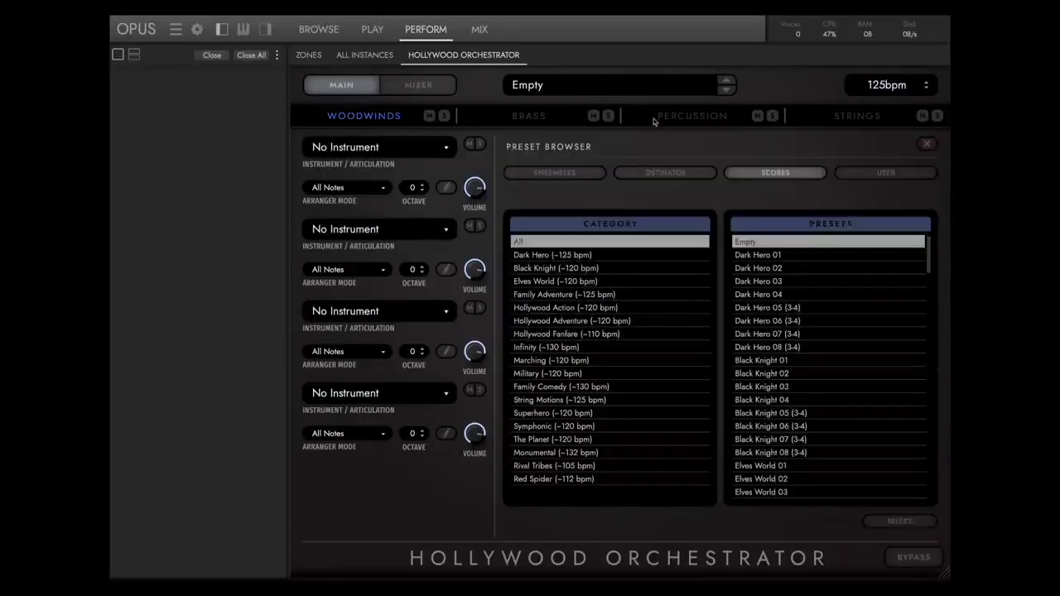
{"action": "left_click_drag", "start_coordinate": [929, 246], "coordinate": [923, 476]}
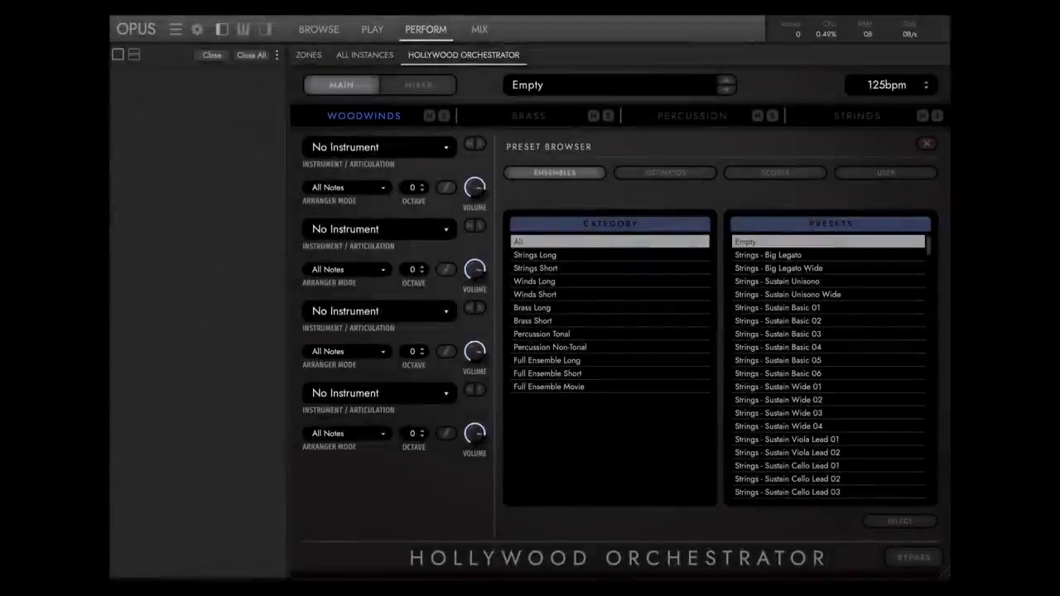
{"action": "left_click", "coordinate": [779, 347]}
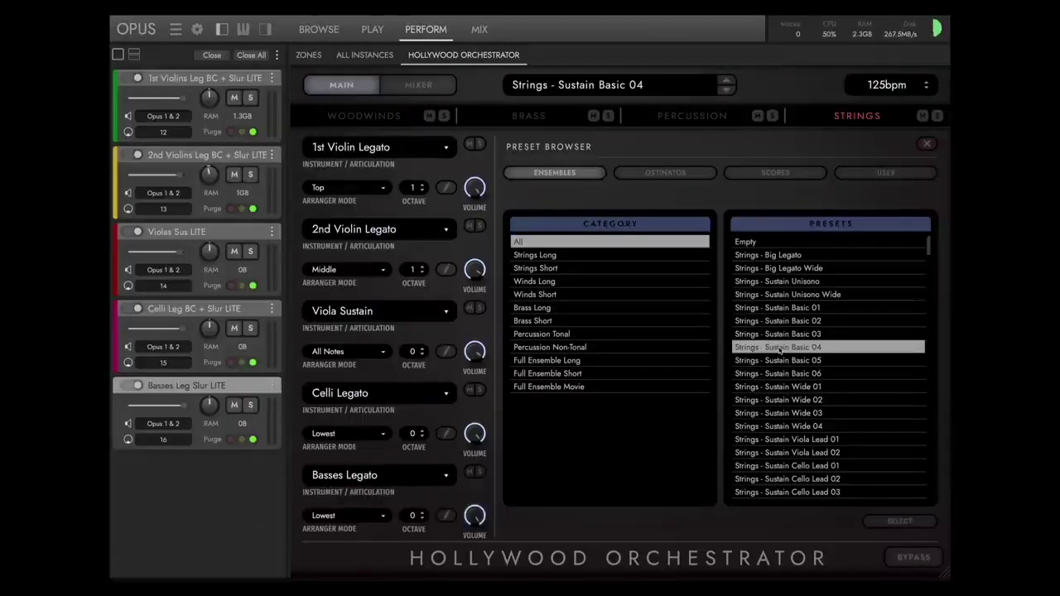
{"action": "left_click", "coordinate": [927, 145]}
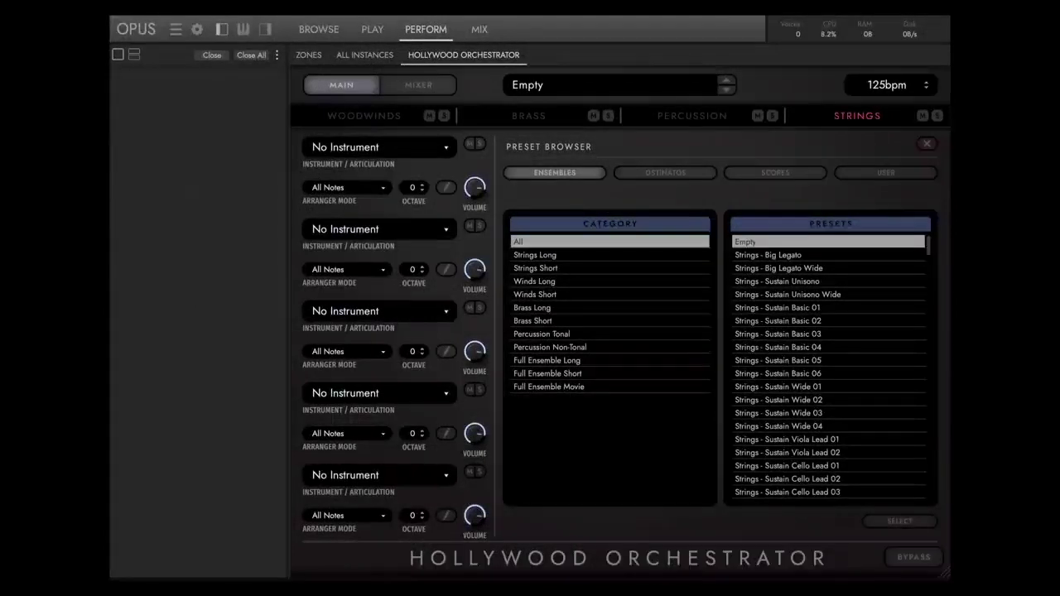
Step: Load 1st Violin Legato, 2nd Violin Legato and Viola Sustain into the first three Strings slots
{"action": "left_click", "coordinate": [358, 154]}
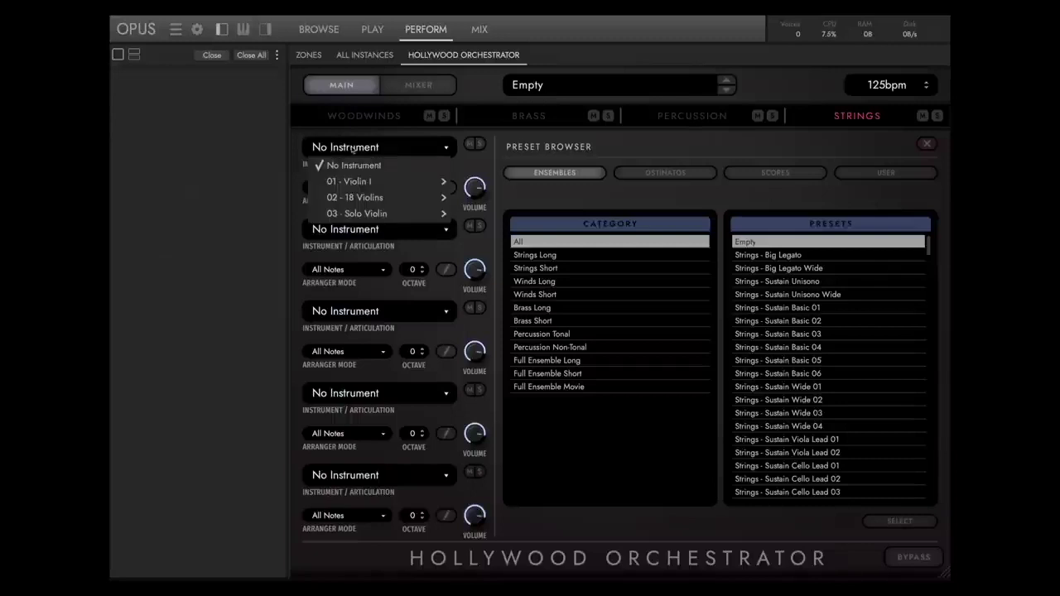
{"action": "left_click", "coordinate": [339, 233]}
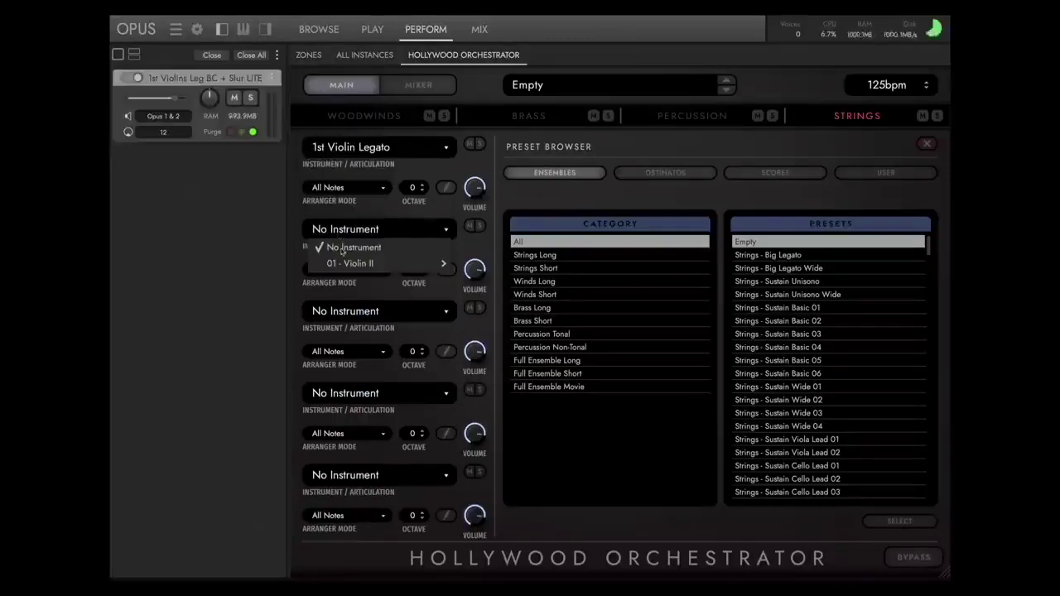
{"action": "left_click", "coordinate": [368, 313]}
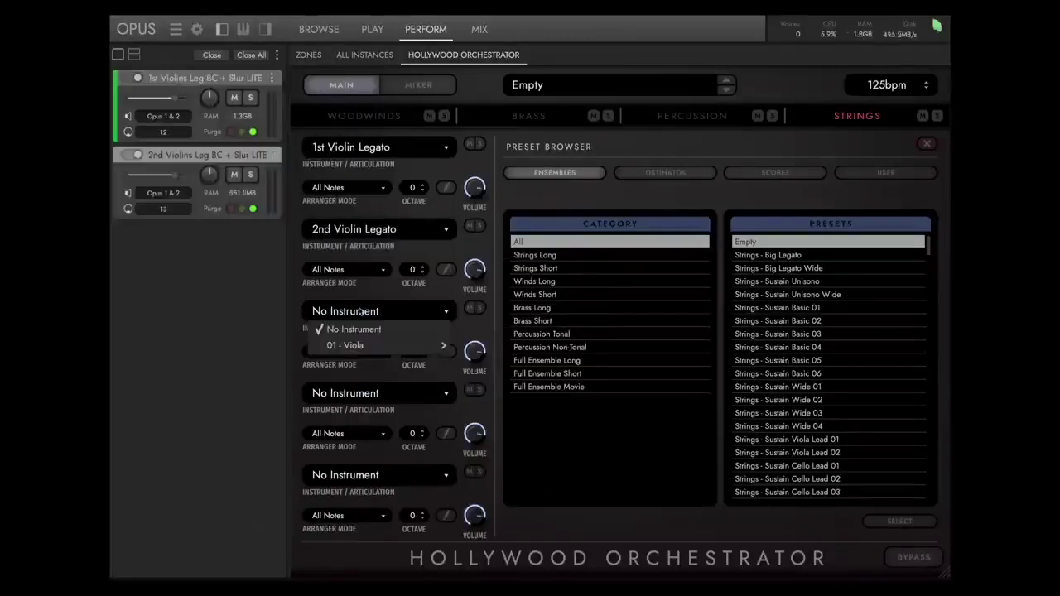
{"action": "mouse_move", "coordinate": [372, 345]}
{"action": "left_click", "coordinate": [495, 120]}
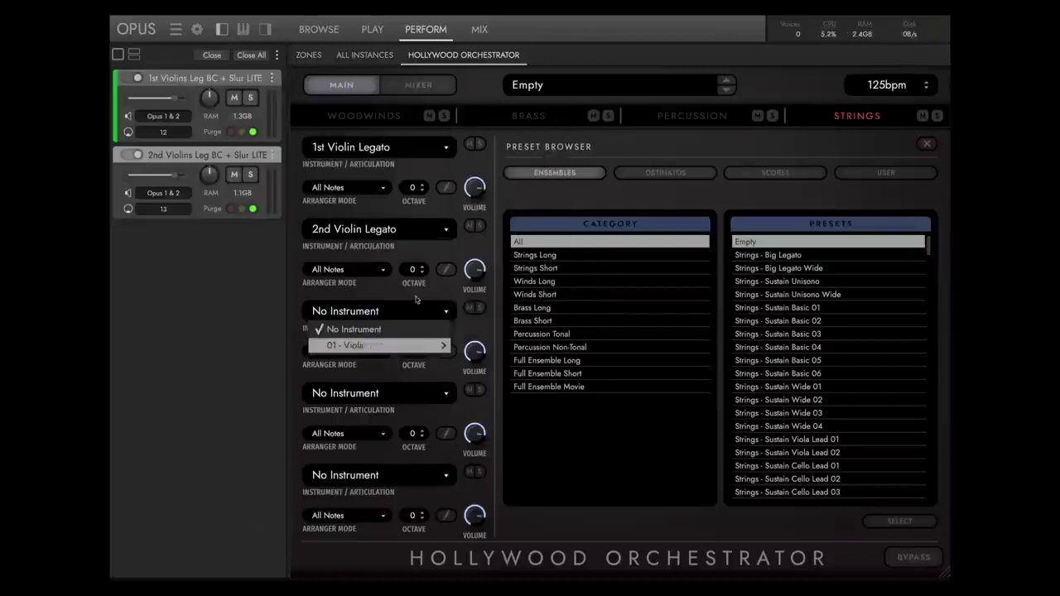
Step: Load Celli Legato into the fourth Strings slot and Basses Sustain into the fifth
{"action": "left_click", "coordinate": [356, 392]}
{"action": "mouse_move", "coordinate": [381, 427]}
{"action": "left_click", "coordinate": [507, 216]}
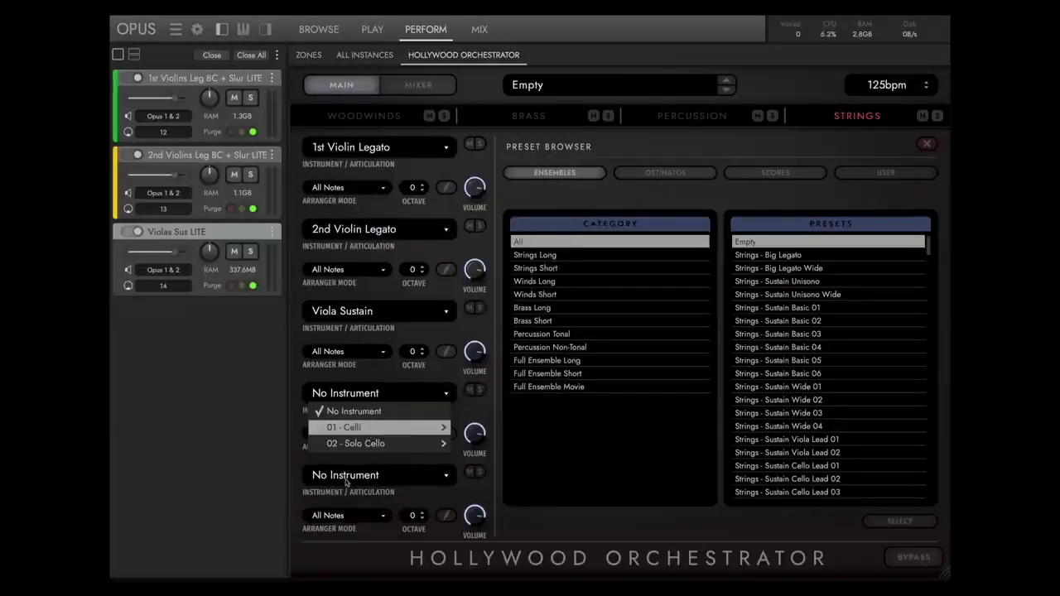
{"action": "left_click", "coordinate": [350, 477]}
{"action": "mouse_move", "coordinate": [381, 510]}
{"action": "left_click", "coordinate": [498, 315]}
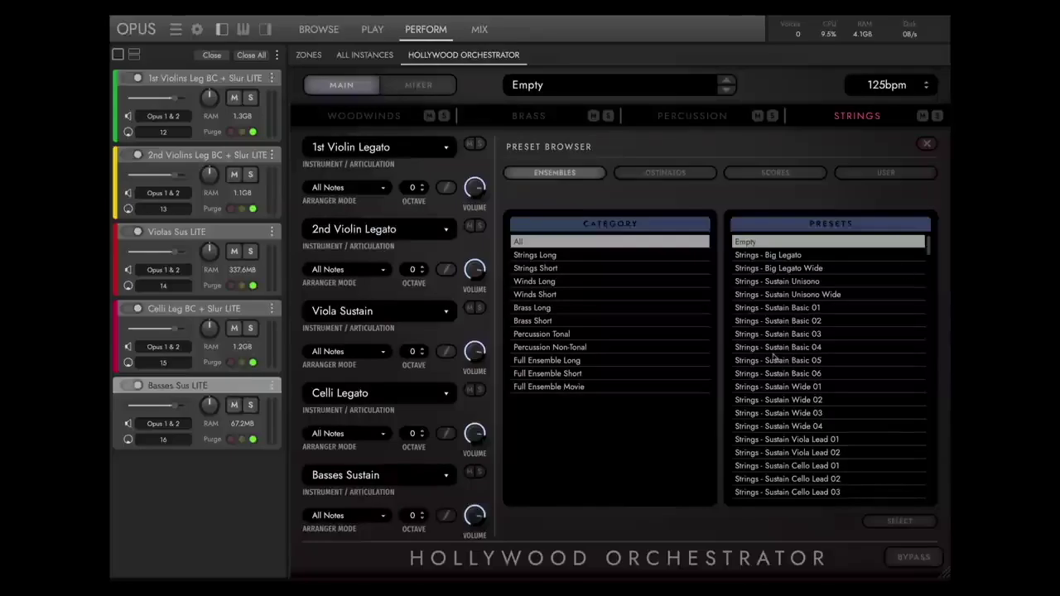
Step: Check the arranger modes offered for 1st Violin Legato, and set the Celli Legato arranger mode to Lowest
{"action": "left_click", "coordinate": [324, 188]}
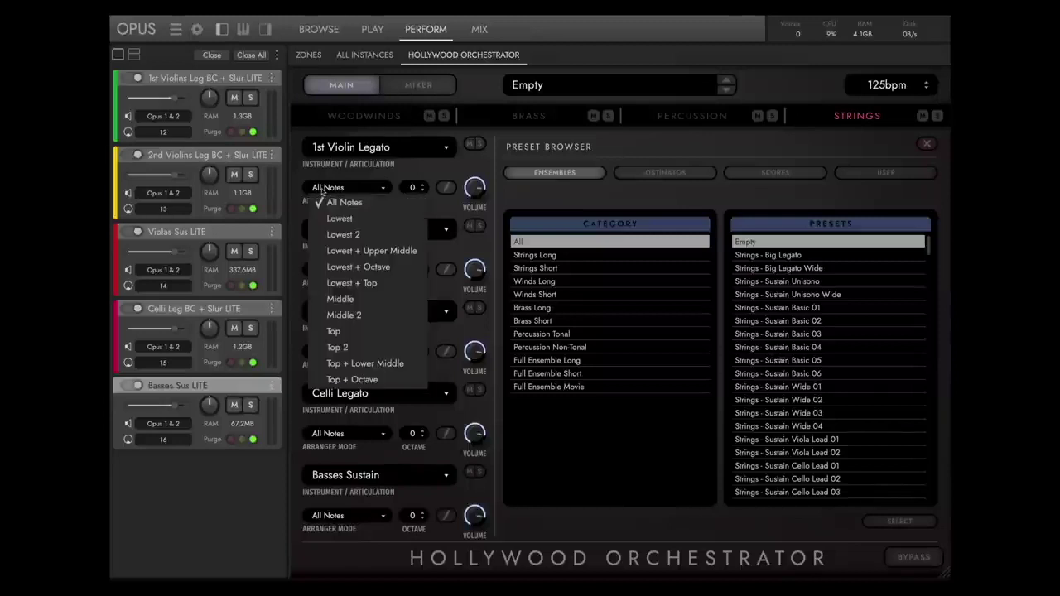
{"action": "left_click", "coordinate": [378, 172]}
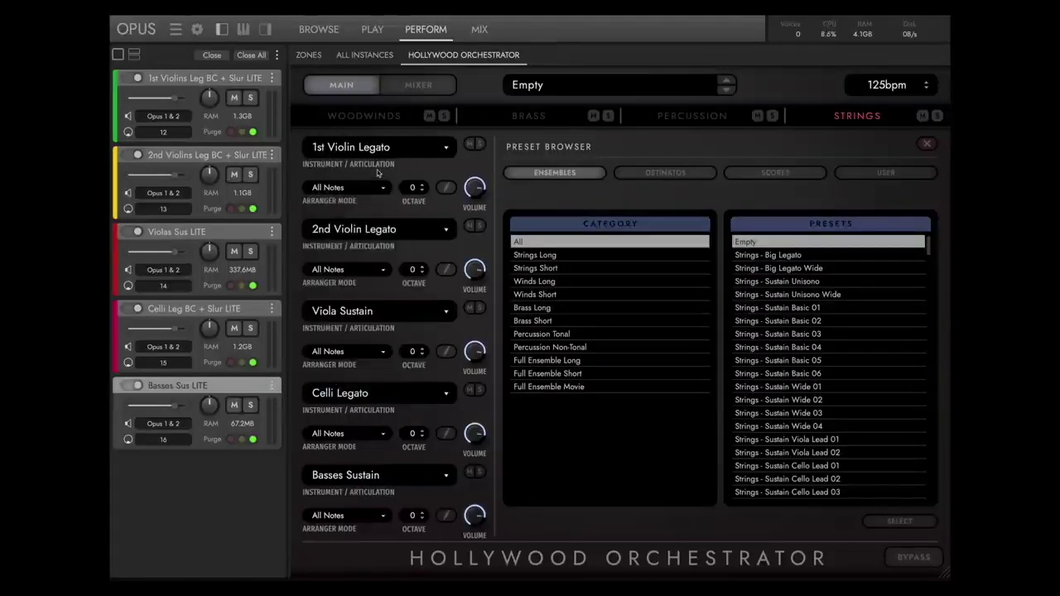
{"action": "left_click", "coordinate": [335, 435]}
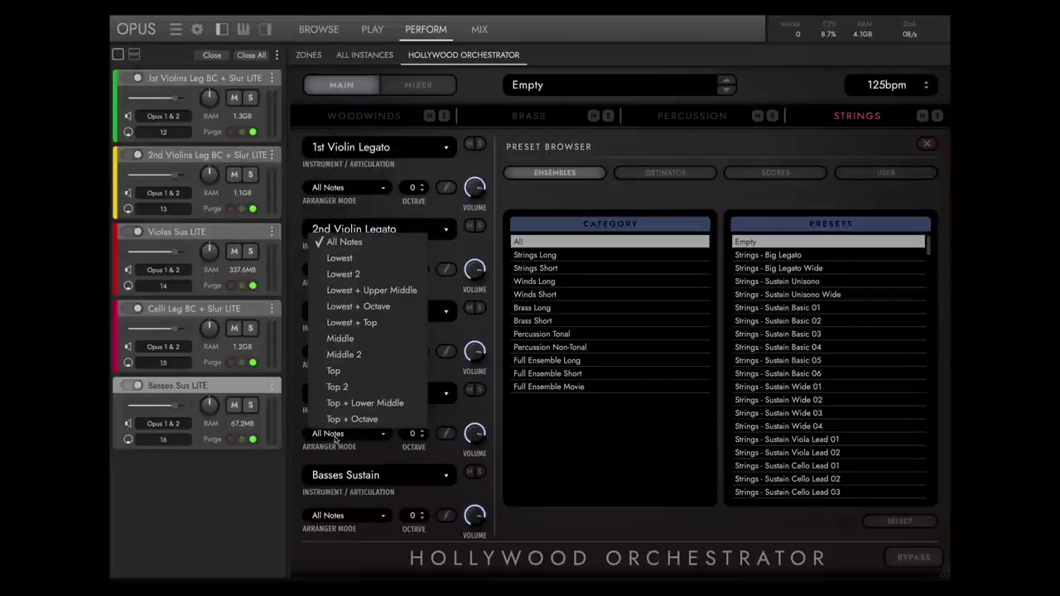
{"action": "left_click", "coordinate": [339, 258]}
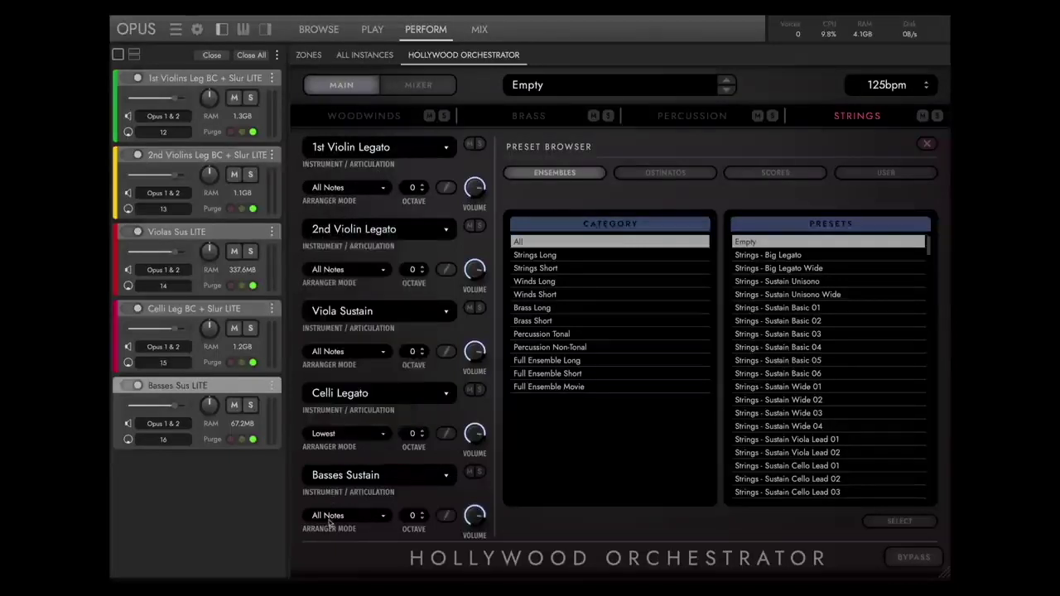
Step: Set the Basses Sustain slot's arranger mode to Lowest and its octave to -2
{"action": "left_click", "coordinate": [332, 518]}
{"action": "left_click", "coordinate": [339, 339]}
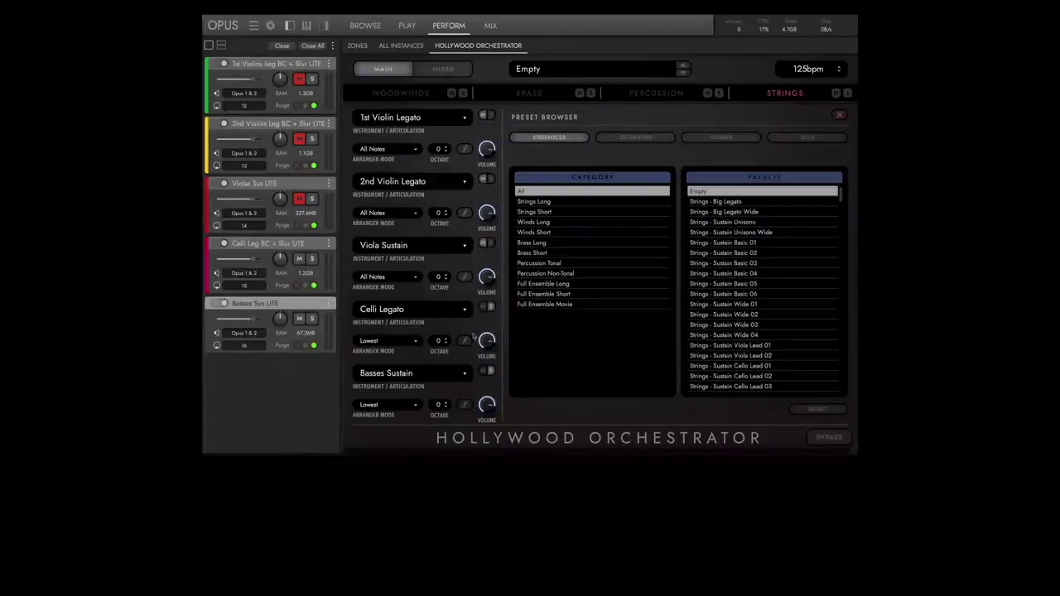
{"action": "left_click", "coordinate": [446, 408]}
{"action": "left_click", "coordinate": [445, 407]}
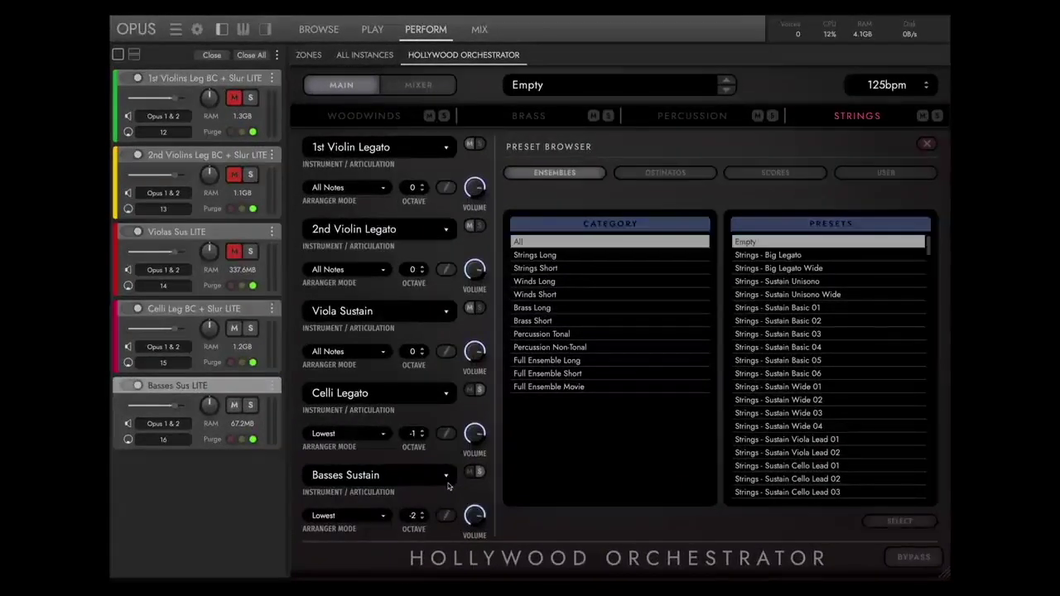
Step: Set the arranger modes to Lowest with octave 1 for 1st Violin Legato, Top for 2nd Violin Legato, and Middle 2 for Viola Sustain
{"action": "left_click", "coordinate": [335, 188]}
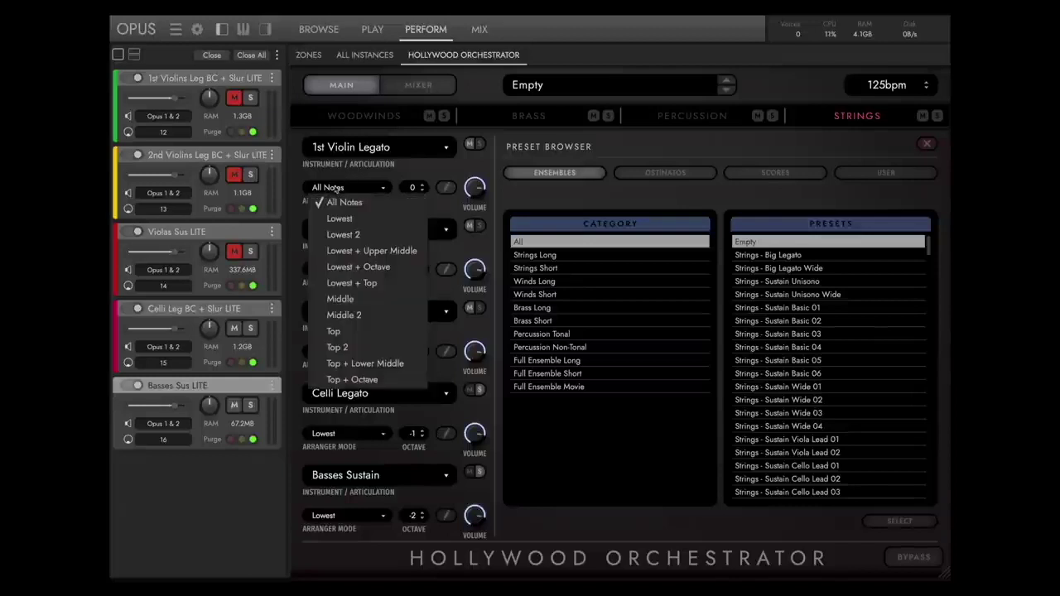
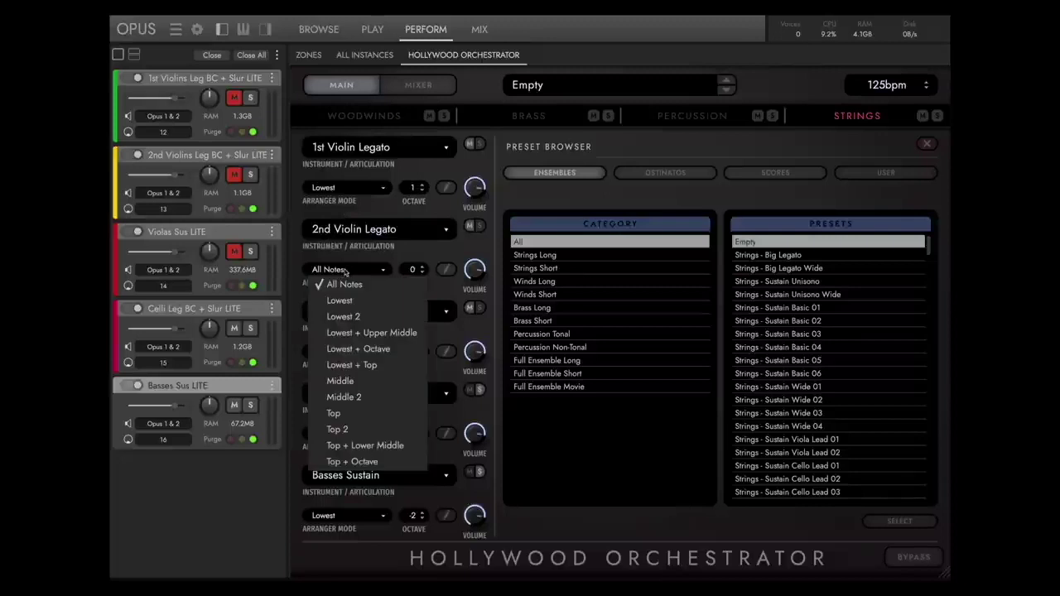
{"action": "left_click", "coordinate": [333, 414]}
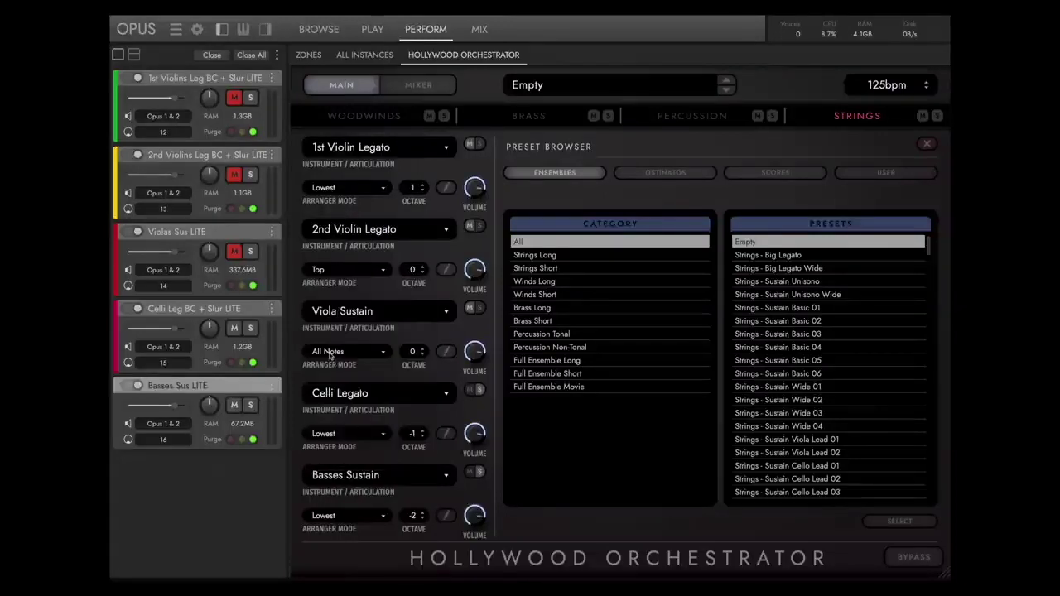
{"action": "left_click", "coordinate": [330, 353]}
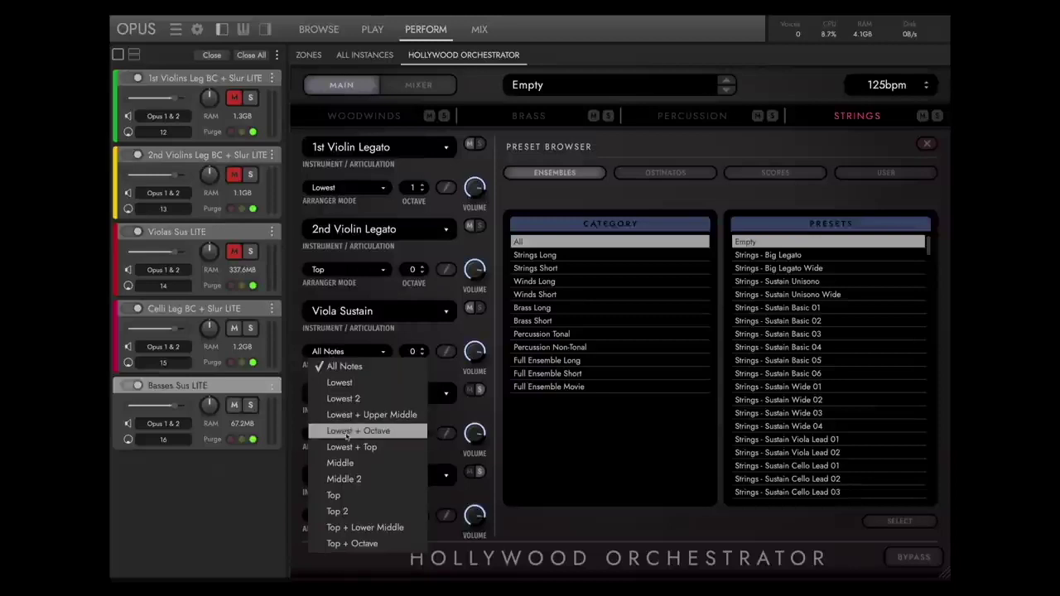
{"action": "left_click", "coordinate": [344, 479]}
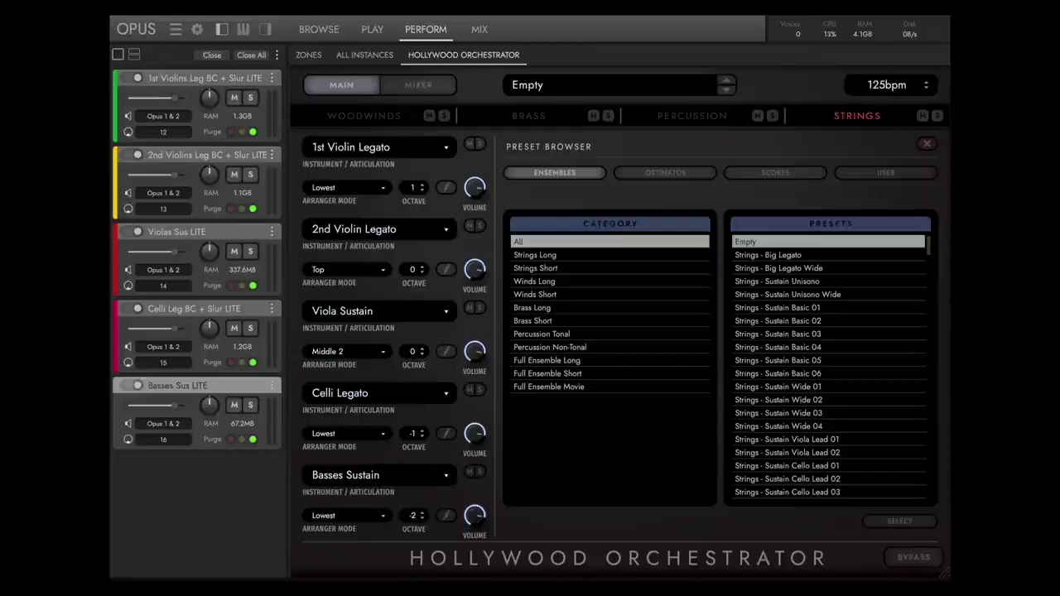
Step: Set the Celli Legato slot's arranger mode to Middle and its octave to 0
{"action": "left_click", "coordinate": [321, 433]}
{"action": "left_click", "coordinate": [340, 338]}
{"action": "double_click", "coordinate": [422, 434]}
{"action": "type", "text": "0"}
{"action": "key", "text": "Return"}
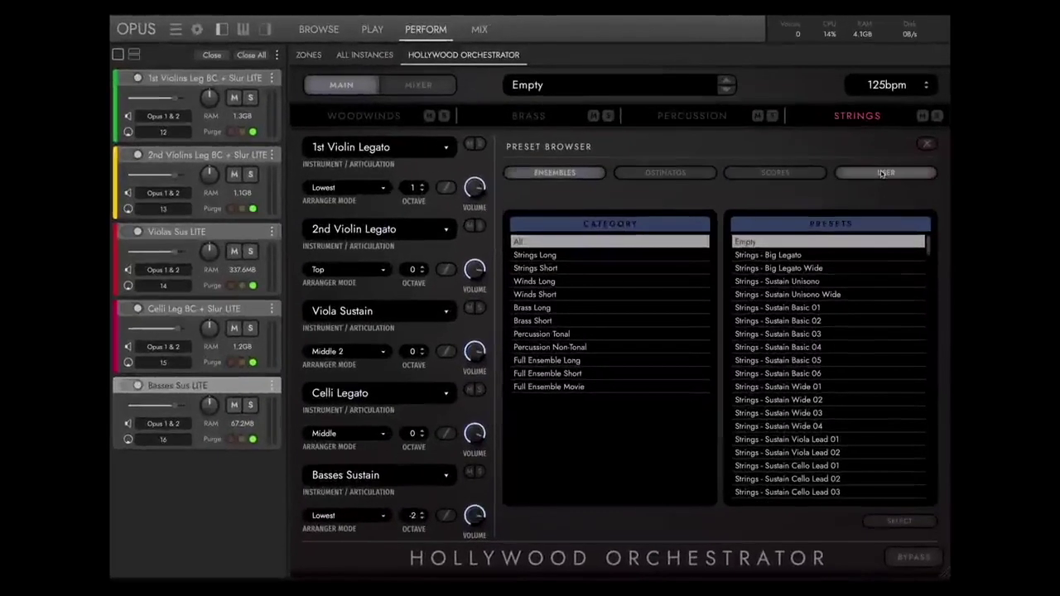
Step: Save the custom strings ensemble as a user preset named Teso 1, without a category
{"action": "left_click", "coordinate": [806, 138]}
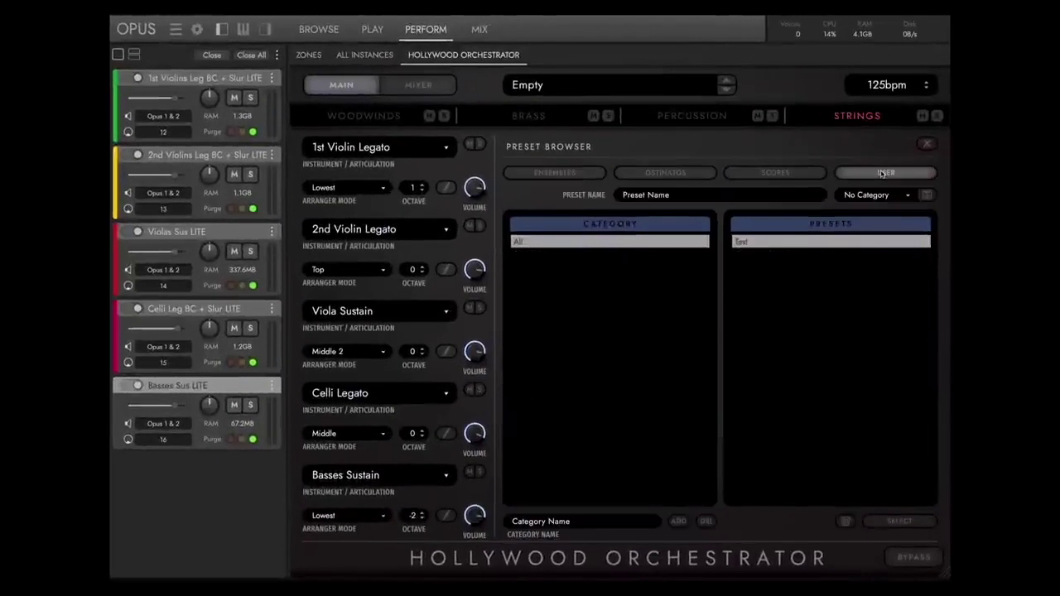
{"action": "left_click", "coordinate": [684, 195]}
{"action": "type", "text": "Teso 1"}
{"action": "left_click", "coordinate": [927, 195]}
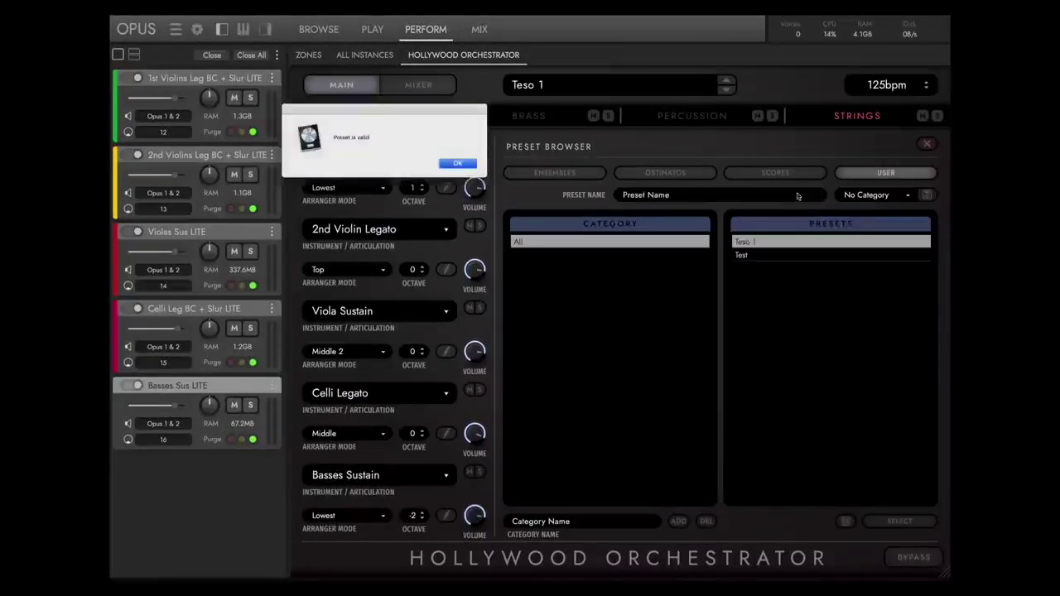
{"action": "left_click", "coordinate": [456, 163]}
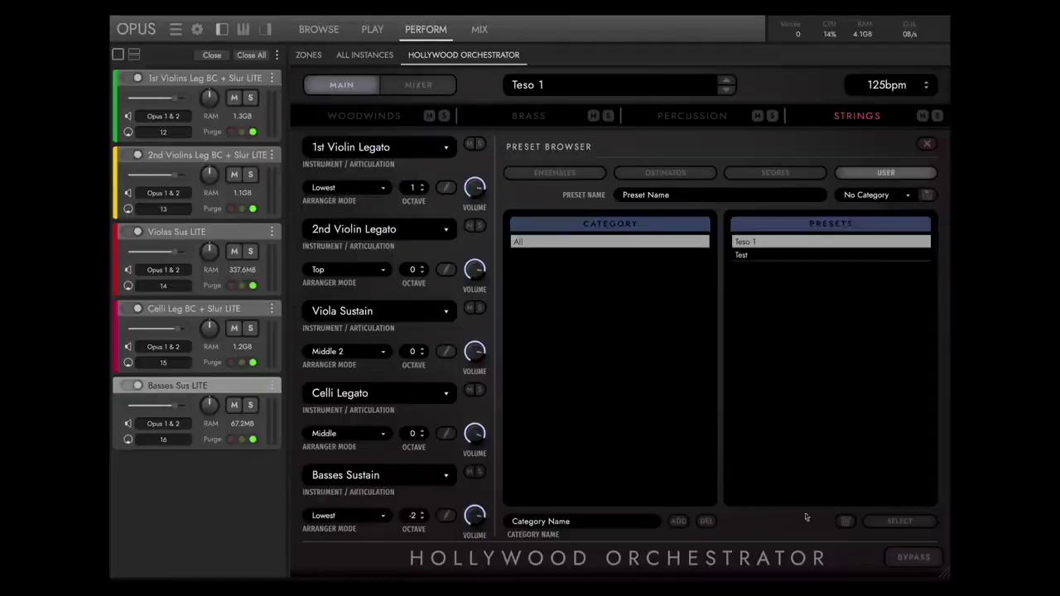
Step: Delete the user preset Teso 1
{"action": "left_click", "coordinate": [845, 522]}
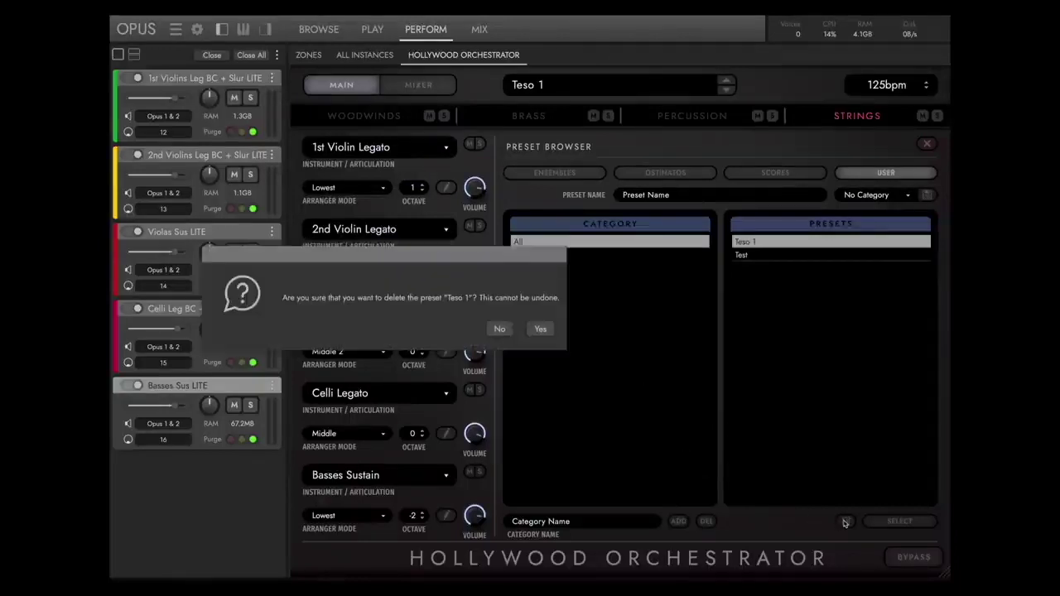
{"action": "left_click", "coordinate": [541, 329]}
{"action": "left_click", "coordinate": [459, 164]}
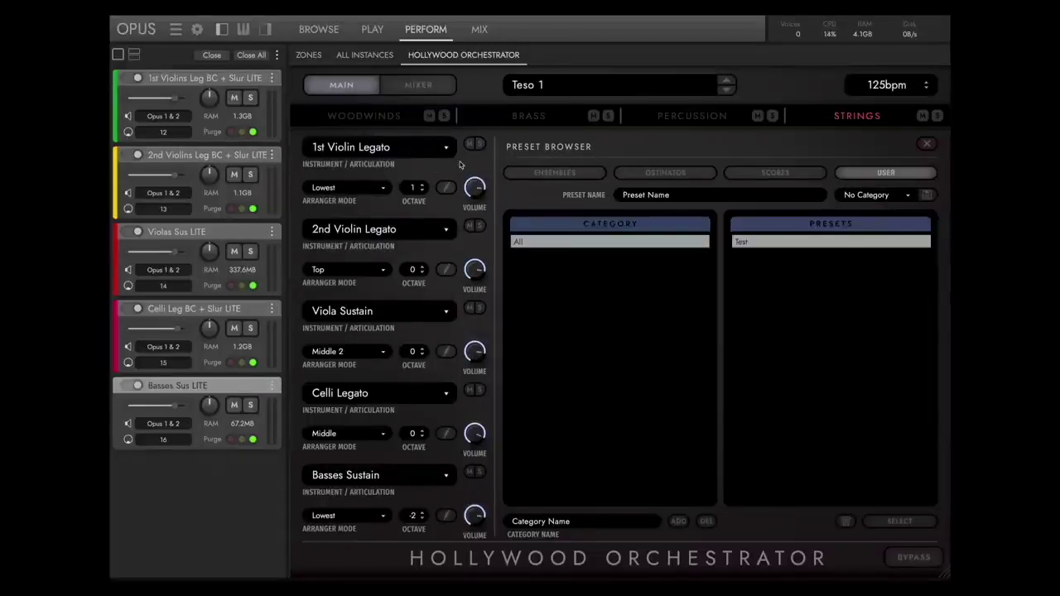
Step: View the score and ostinato preset lists, and return to the ensemble presets
{"action": "left_click", "coordinate": [767, 173]}
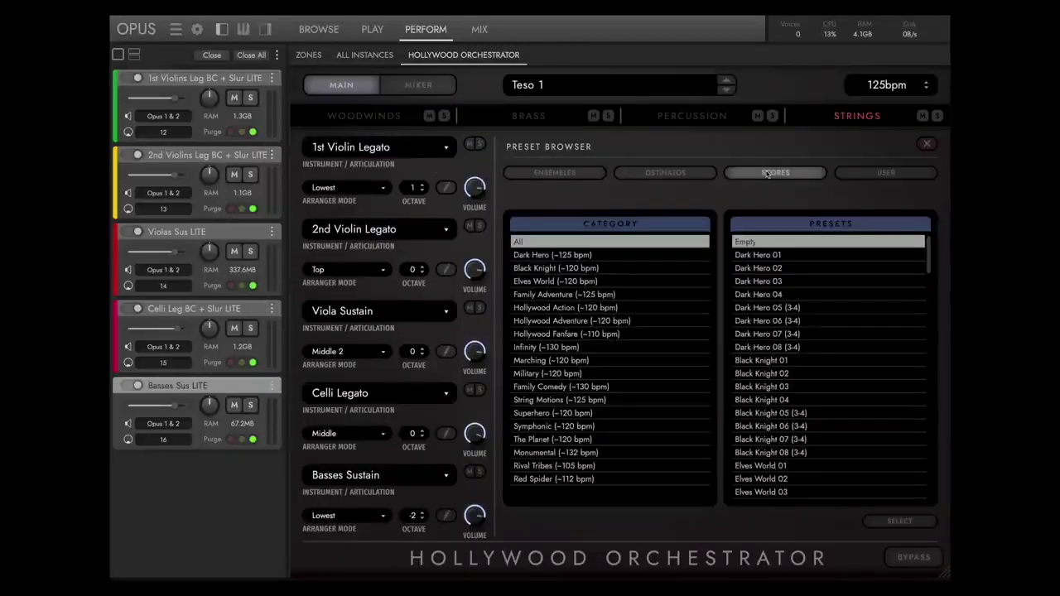
{"action": "left_click", "coordinate": [666, 174]}
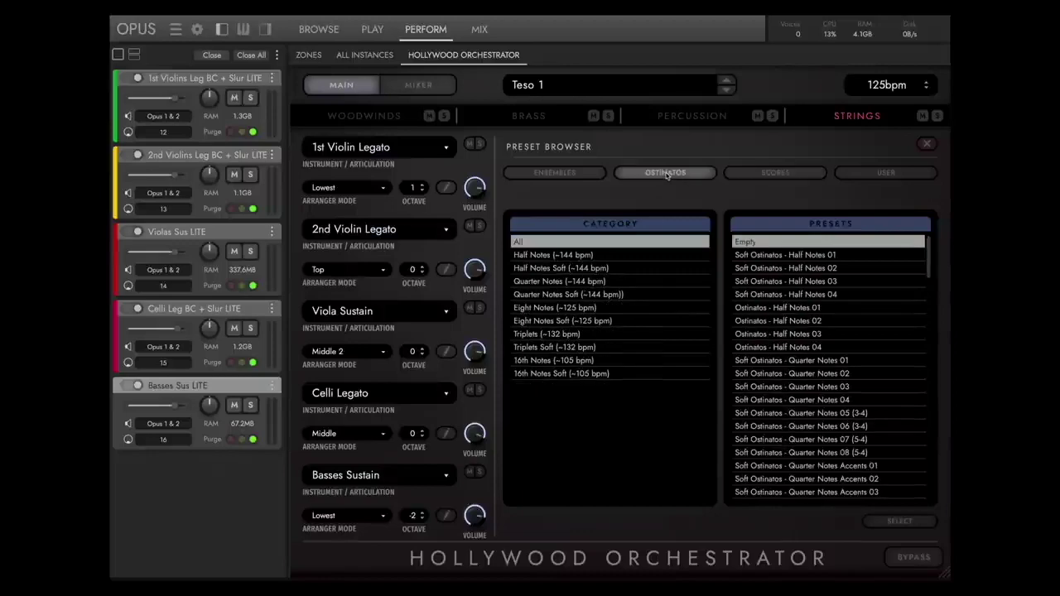
{"action": "left_click", "coordinate": [553, 174]}
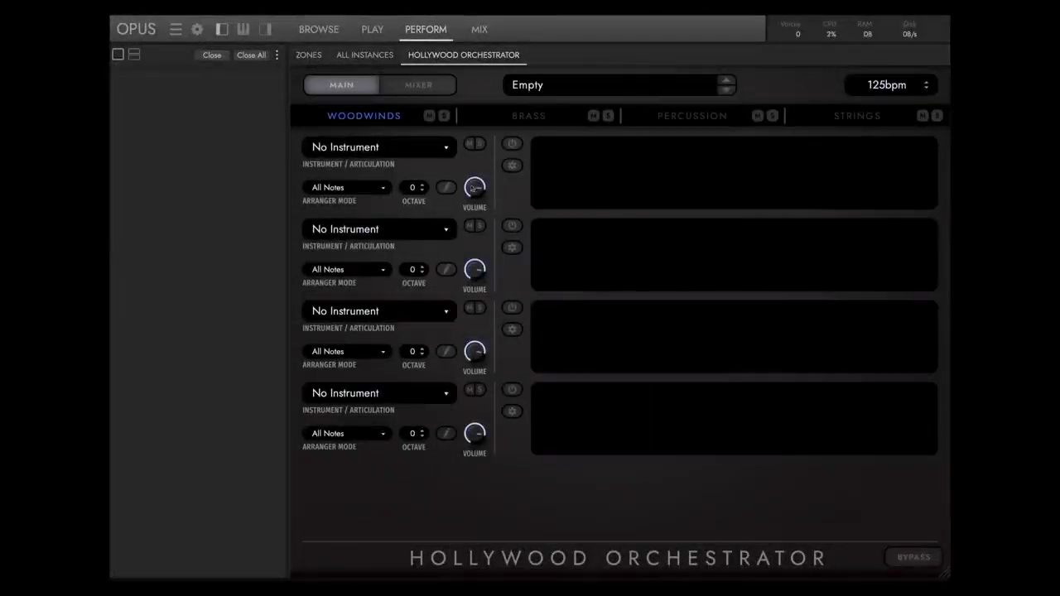
Step: View the first Woodwinds slot's note editor and the ensemble presets, closing each again
{"action": "left_click", "coordinate": [447, 188]}
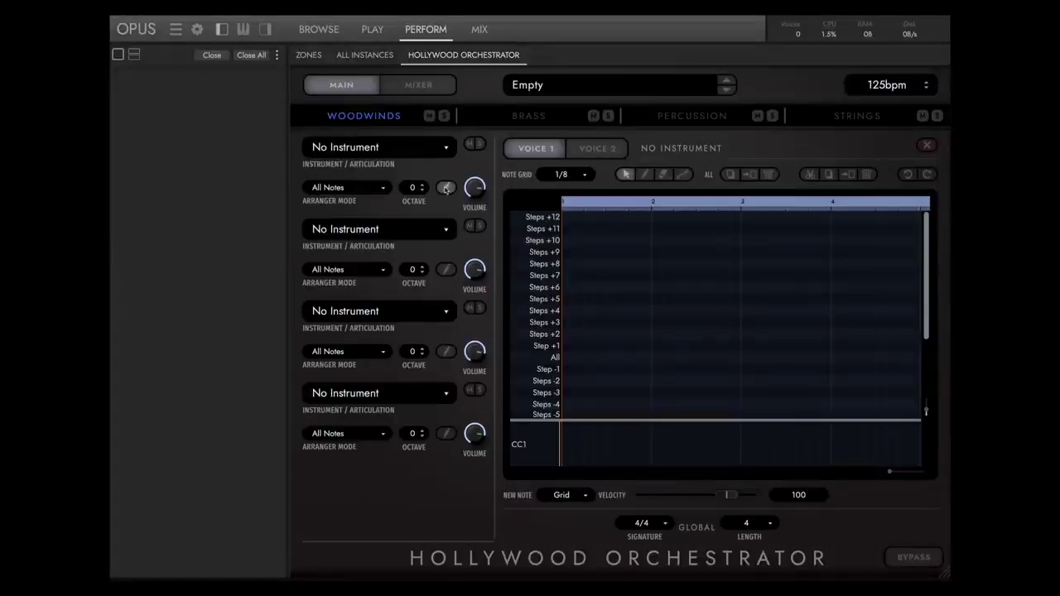
{"action": "left_click", "coordinate": [446, 188]}
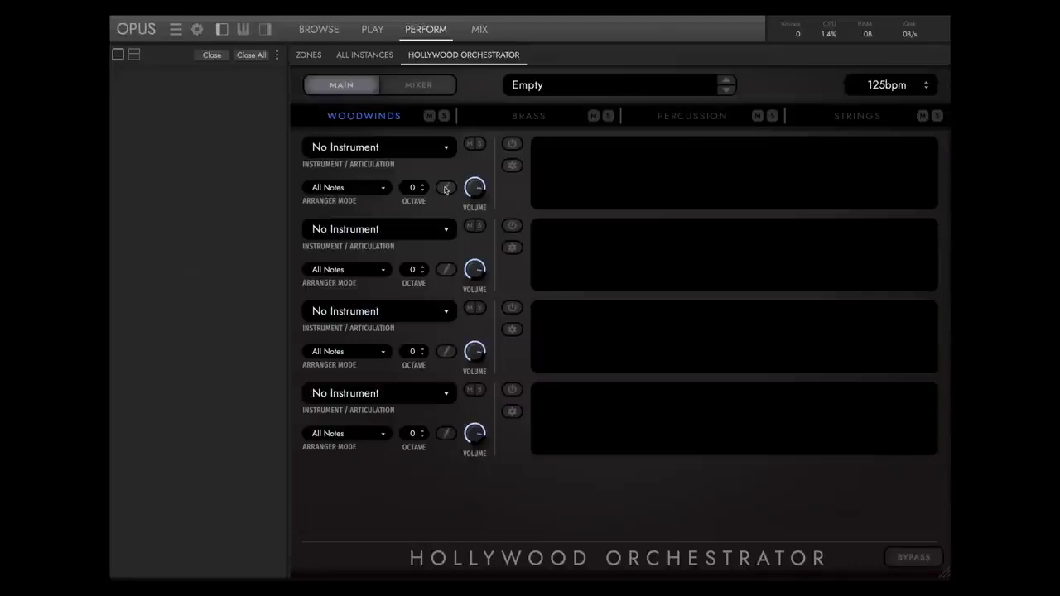
{"action": "left_click", "coordinate": [540, 86]}
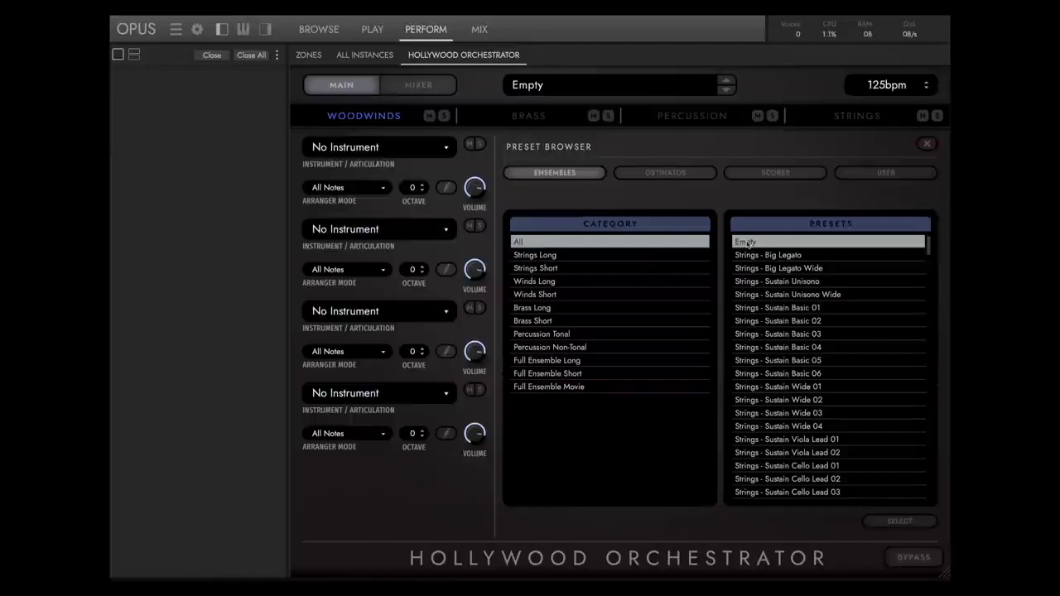
{"action": "left_click", "coordinate": [928, 145]}
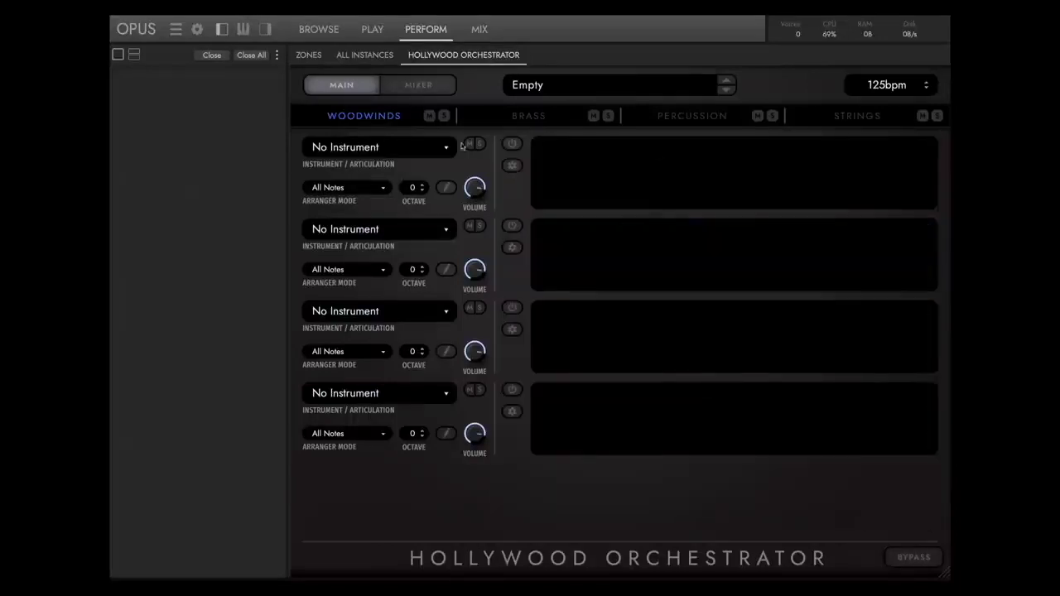
Step: Load 1st Violin Staccato into the first Strings slot and 2nd Violin Staccato into the second
{"action": "left_click", "coordinate": [856, 116]}
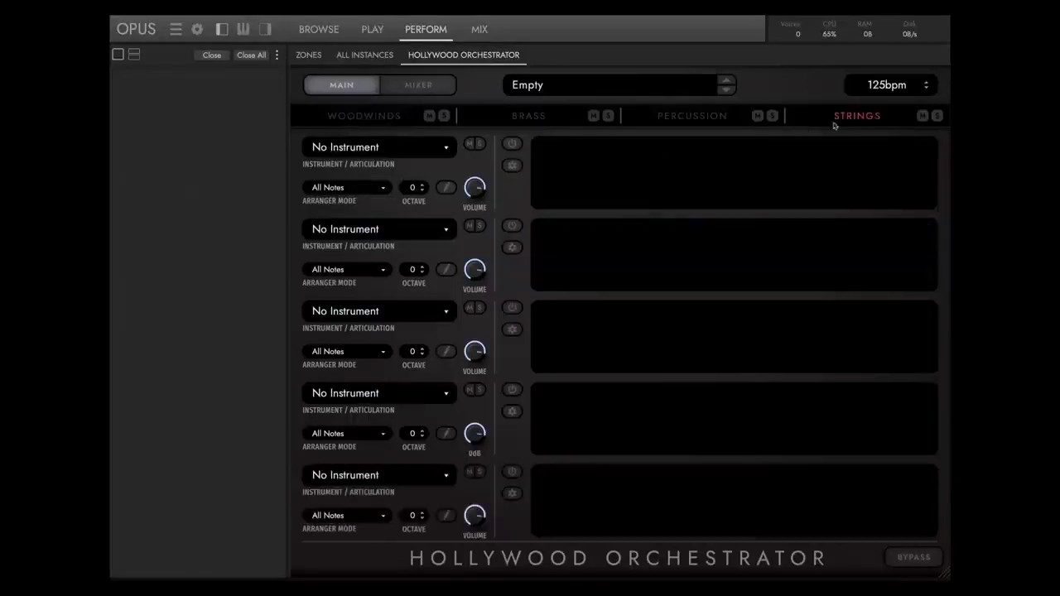
{"action": "left_click", "coordinate": [365, 144]}
{"action": "mouse_move", "coordinate": [389, 180]}
{"action": "left_click", "coordinate": [510, 214]}
{"action": "left_click", "coordinate": [383, 232]}
{"action": "mouse_move", "coordinate": [364, 262]}
{"action": "left_click", "coordinate": [508, 326]}
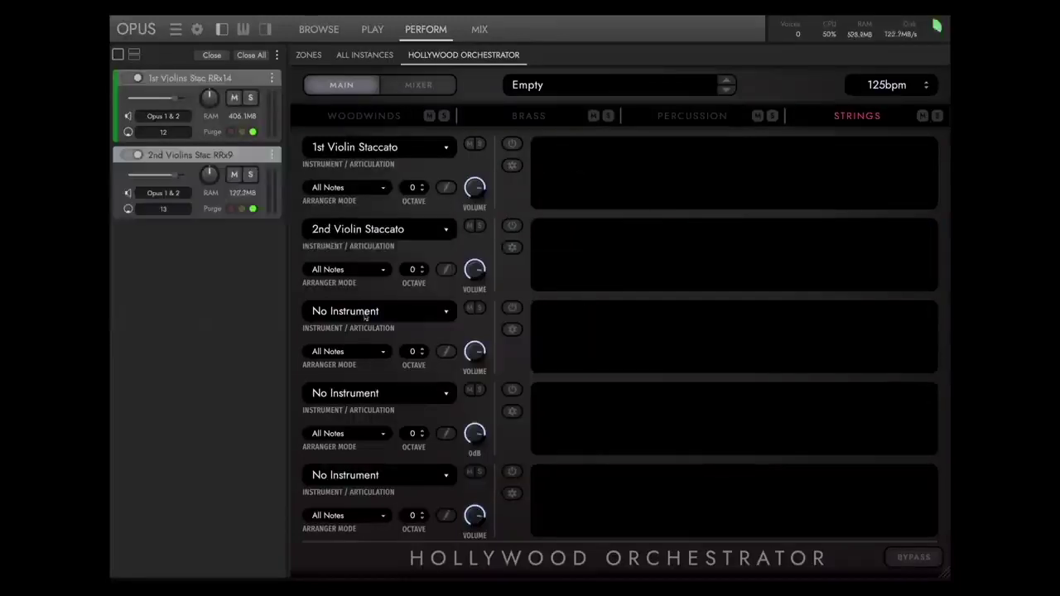
Step: Load Viola Staccato, Celli Sustain and Basses Sustain into the third, fourth and fifth Strings slots
{"action": "left_click", "coordinate": [364, 313]}
{"action": "mouse_move", "coordinate": [348, 345]}
{"action": "left_click", "coordinate": [497, 243]}
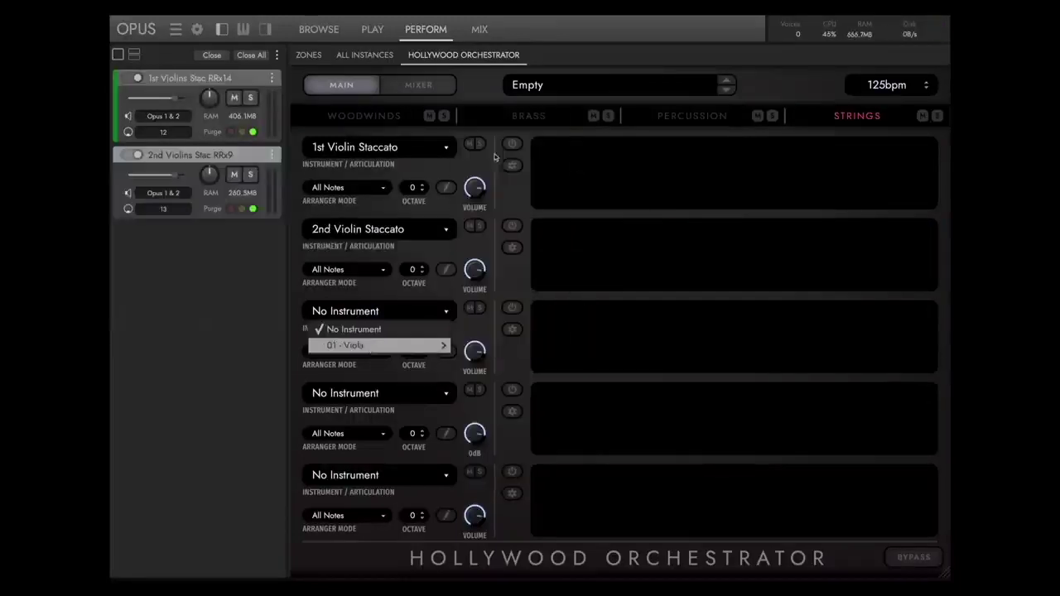
{"action": "left_click", "coordinate": [369, 395]}
{"action": "mouse_move", "coordinate": [364, 440]}
{"action": "left_click", "coordinate": [497, 198]}
{"action": "left_click", "coordinate": [372, 476]}
{"action": "mouse_move", "coordinate": [376, 509]}
{"action": "left_click", "coordinate": [488, 315]}
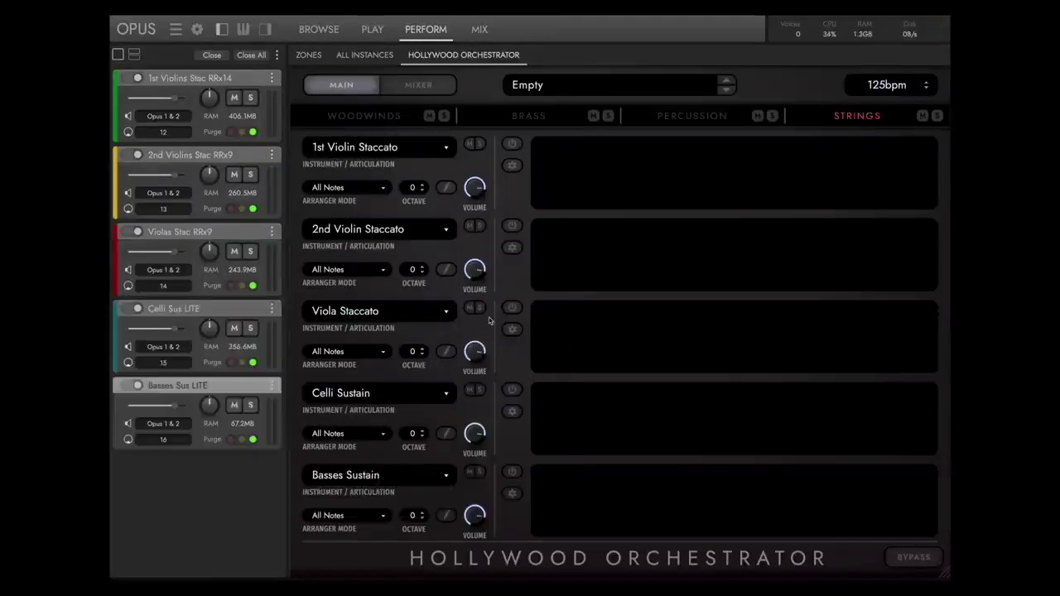
Step: Set the arranger modes to Top for 1st Violin Staccato, Middle for 2nd Violin Staccato, and Lowest for Viola Staccato
{"action": "left_click", "coordinate": [336, 194]}
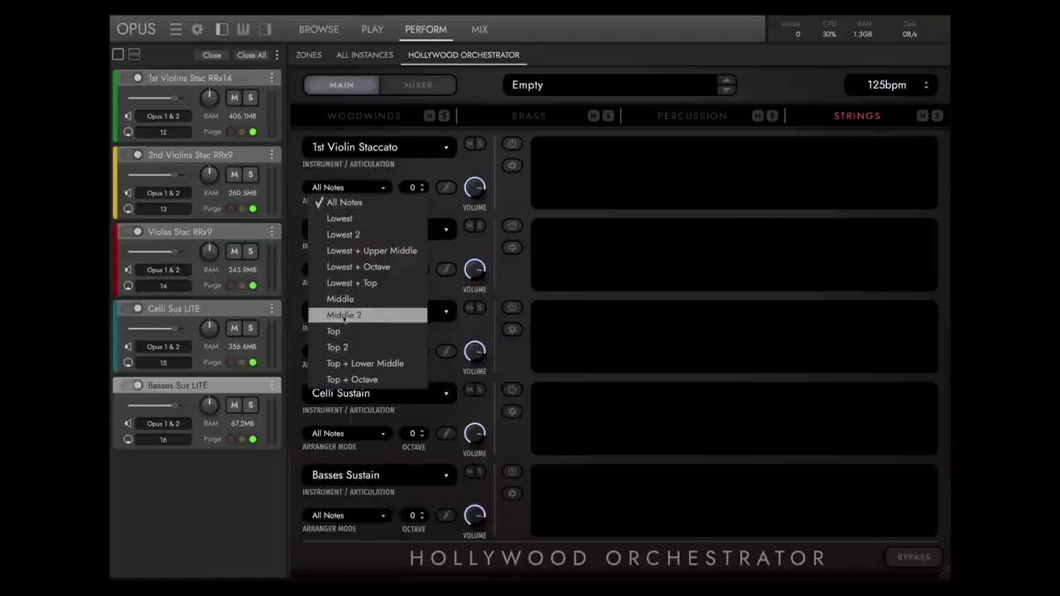
{"action": "left_click", "coordinate": [337, 331]}
{"action": "left_click", "coordinate": [336, 278]}
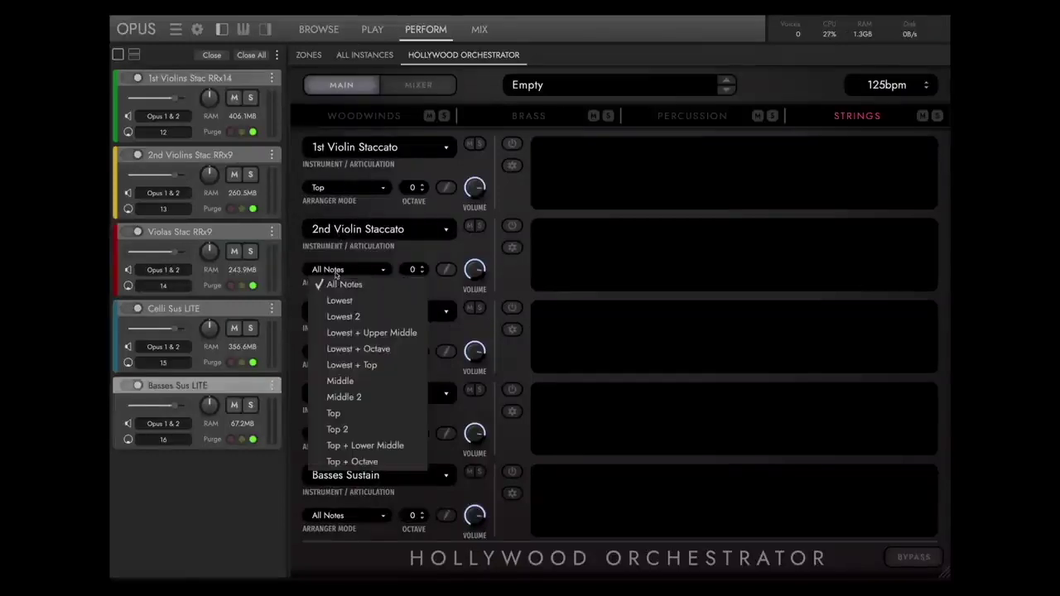
{"action": "left_click", "coordinate": [340, 380]}
{"action": "left_click", "coordinate": [336, 354]}
{"action": "left_click", "coordinate": [340, 383]}
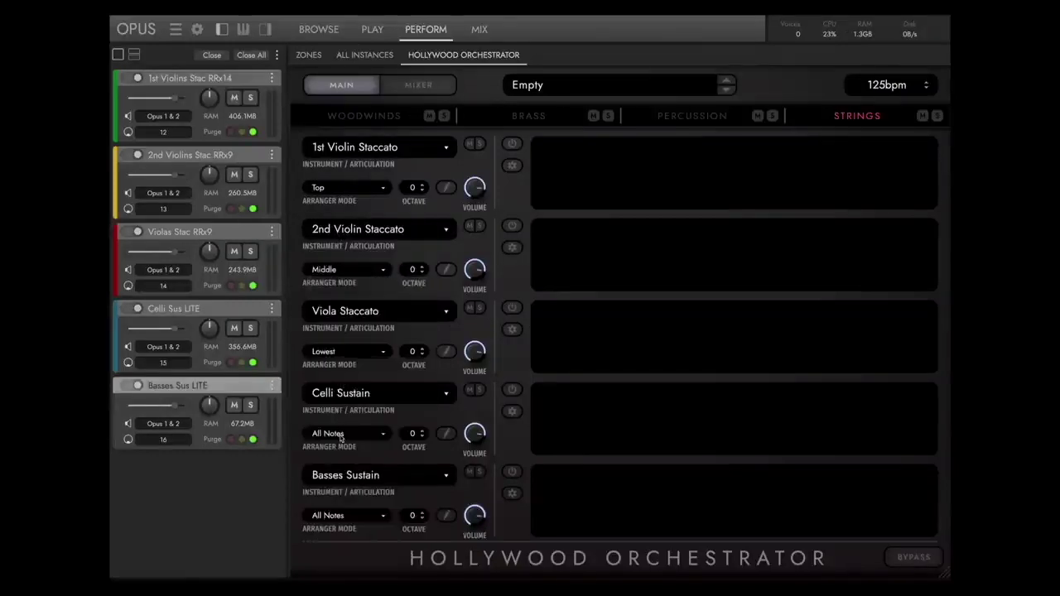
Step: Set the arranger modes of Celli Sustain and Basses Sustain to Lowest
{"action": "left_click", "coordinate": [337, 433]}
{"action": "left_click", "coordinate": [339, 257]}
{"action": "left_click", "coordinate": [331, 515]}
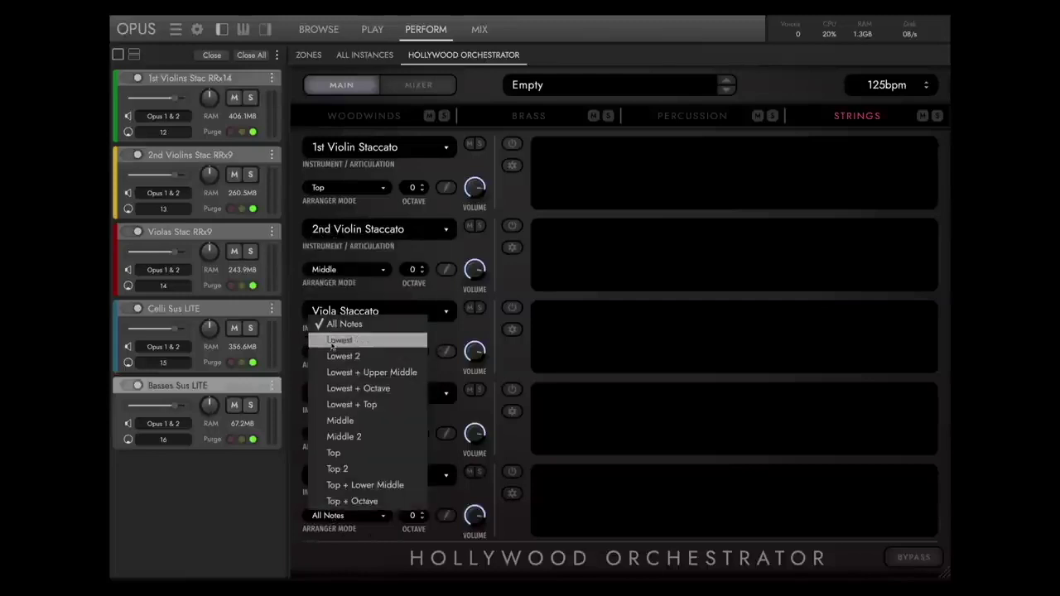
{"action": "left_click", "coordinate": [331, 342]}
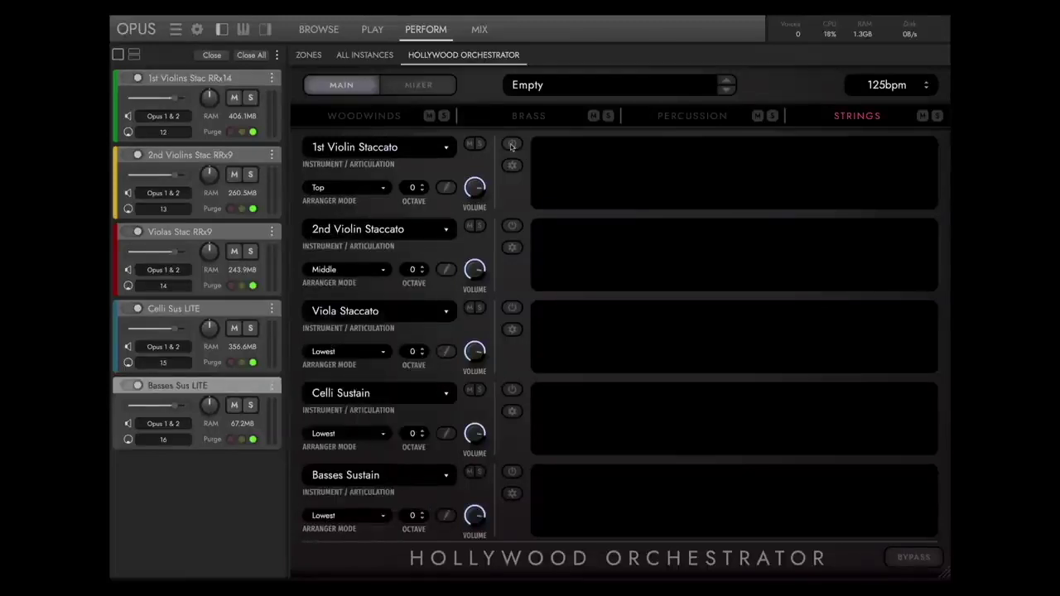
Step: Turn on pattern playback for both violin slots, and set the global pattern length to 1 in the 1st Violin Staccato editor
{"action": "left_click", "coordinate": [512, 144]}
{"action": "left_click", "coordinate": [511, 225]}
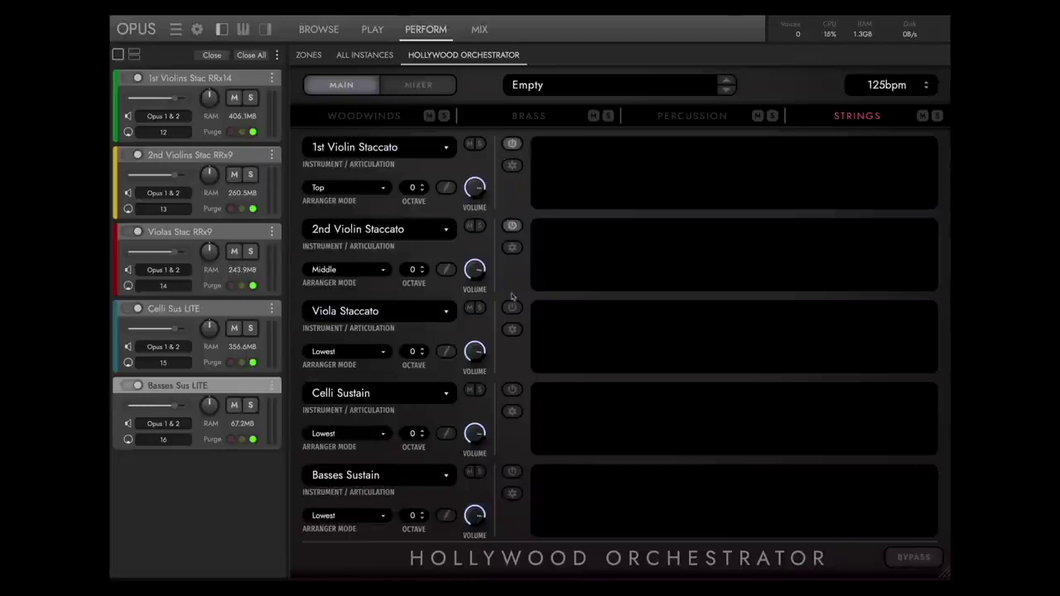
{"action": "left_click", "coordinate": [446, 187]}
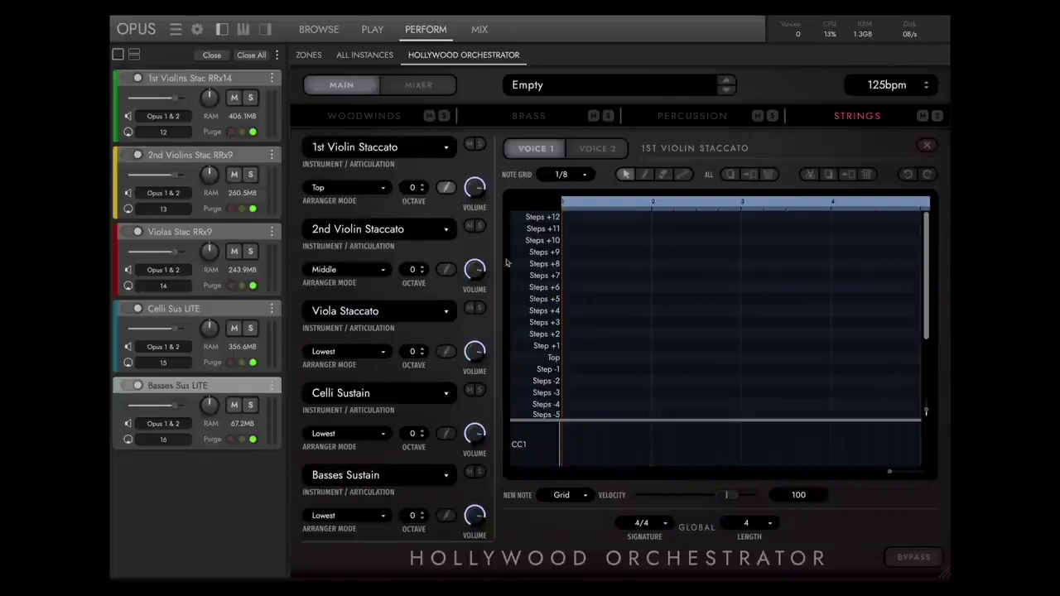
{"action": "left_click", "coordinate": [752, 528]}
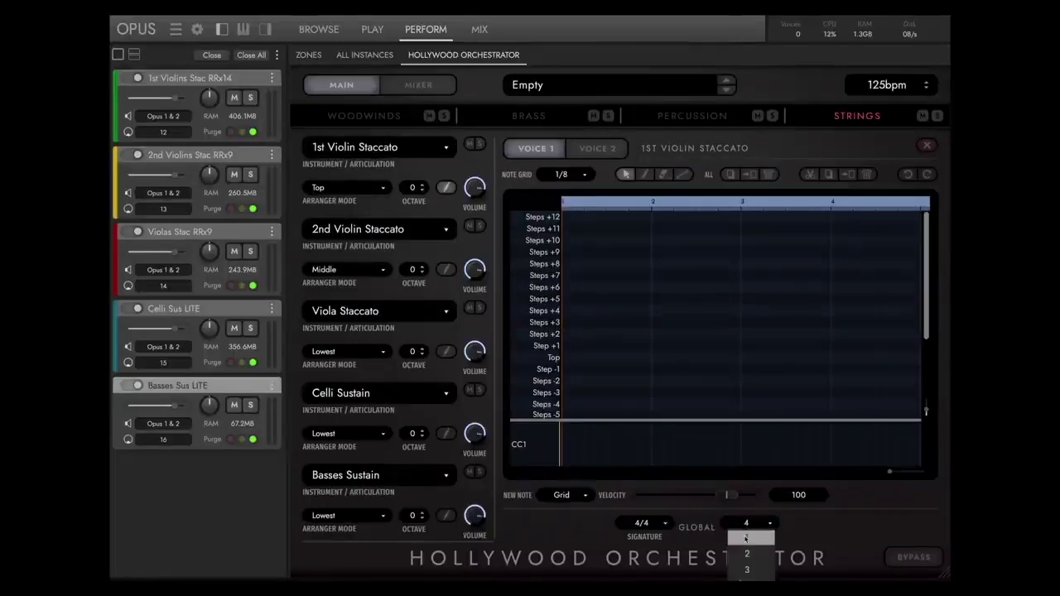
{"action": "left_click", "coordinate": [745, 539]}
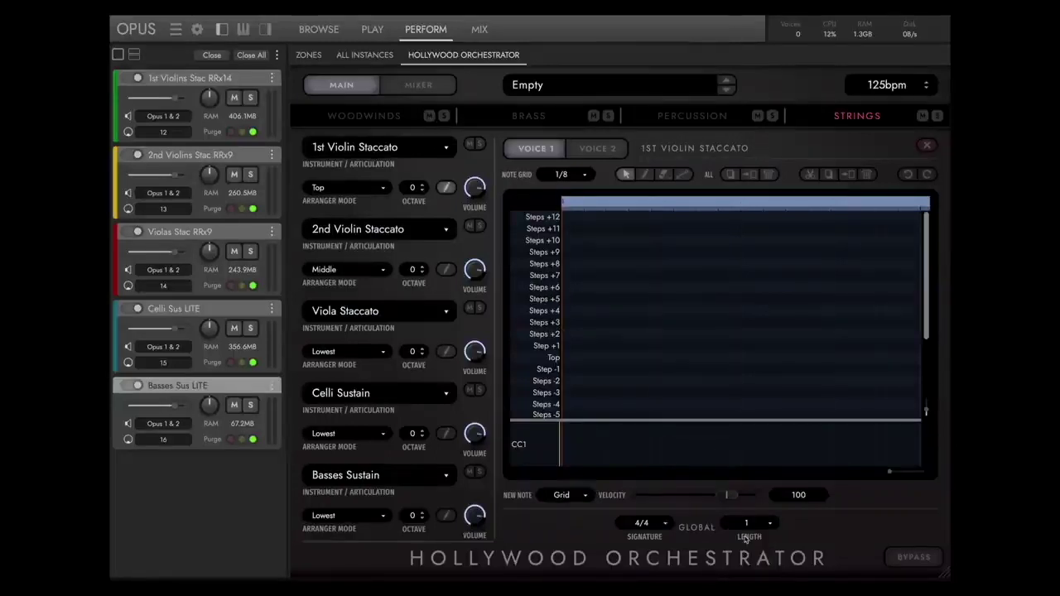
Step: Set the 1st Violin Staccato note grid to 1/8T and draw the first six pattern notes: Top, +1, +2, +3, +2, +1
{"action": "left_click", "coordinate": [588, 175]}
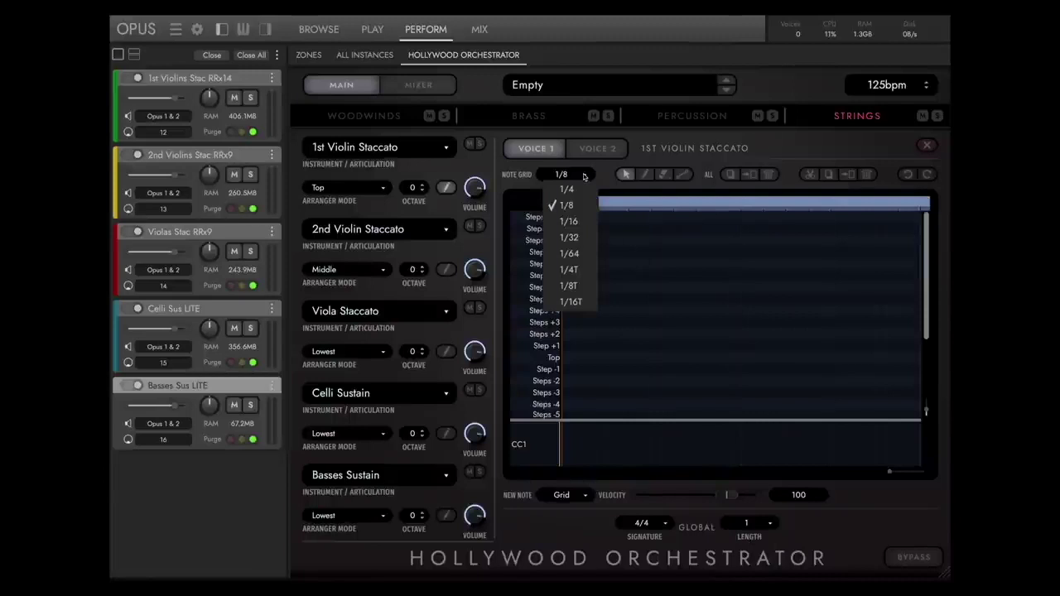
{"action": "left_click", "coordinate": [572, 286]}
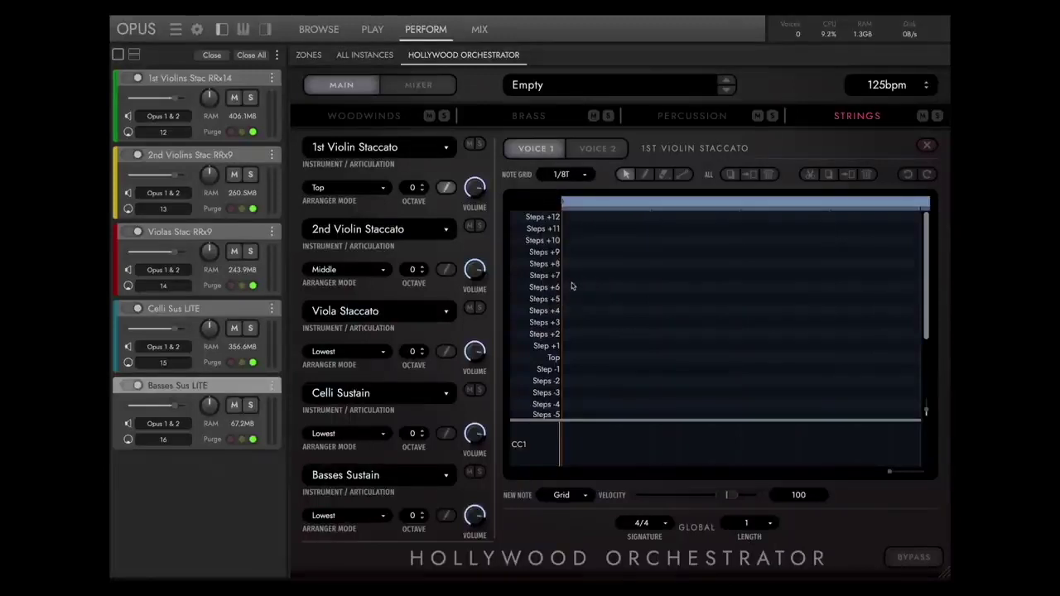
{"action": "left_click", "coordinate": [647, 176]}
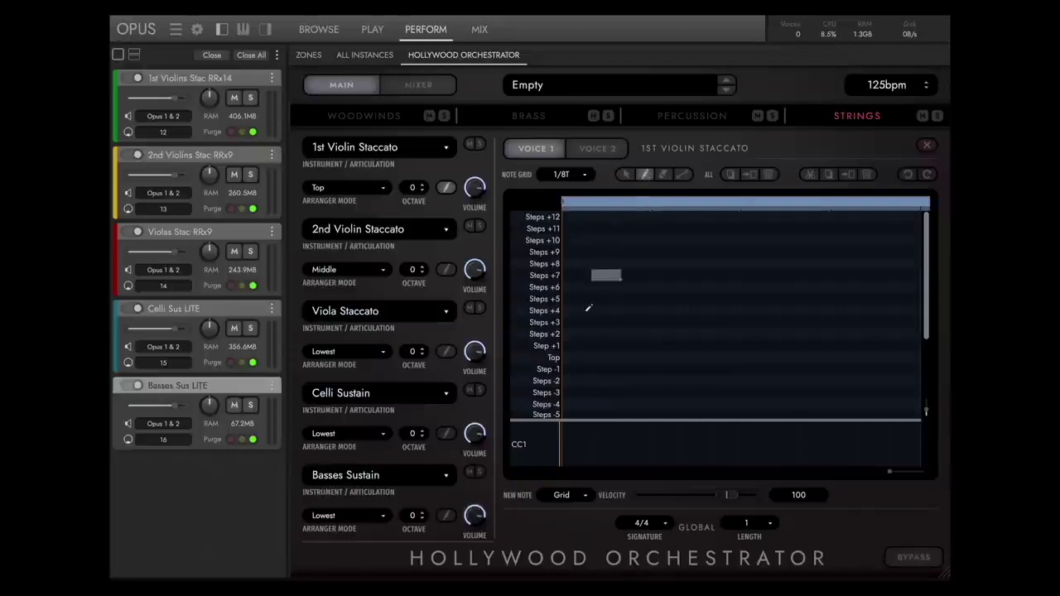
{"action": "left_click", "coordinate": [580, 358]}
{"action": "left_click", "coordinate": [607, 345]}
{"action": "left_click", "coordinate": [636, 334]}
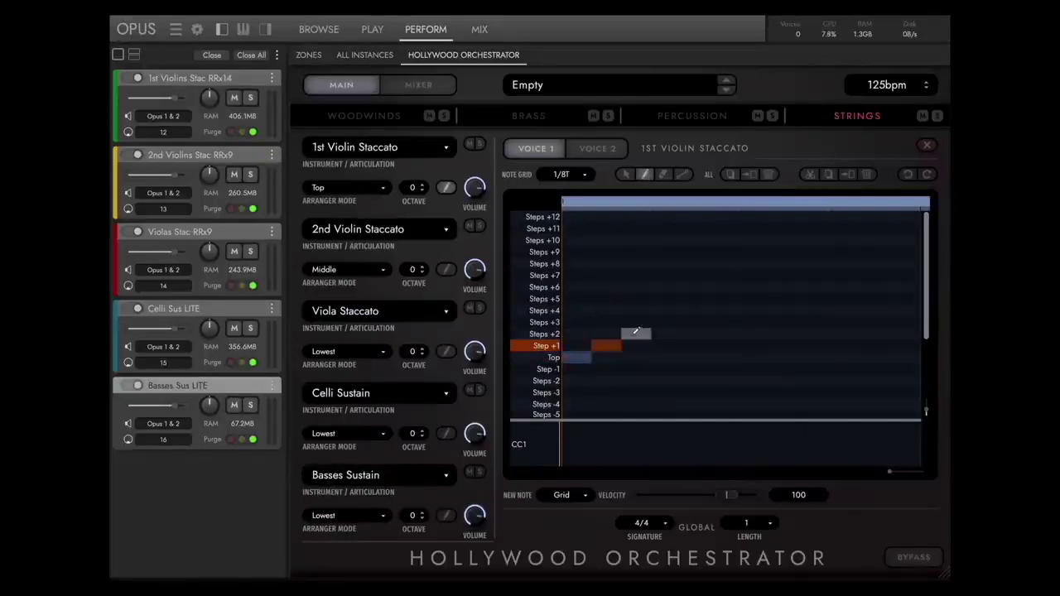
{"action": "left_click", "coordinate": [665, 322]}
{"action": "left_click", "coordinate": [693, 334]}
{"action": "left_click", "coordinate": [725, 345]}
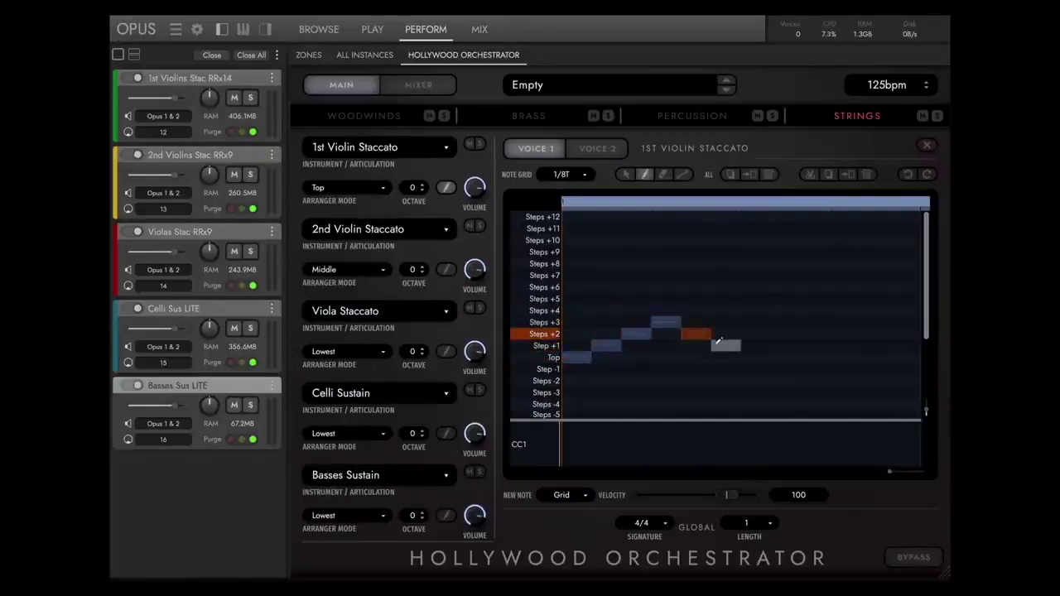
Step: Fill the second half of the bar with six more notes at Top, +1, +2, +3, +2 and +1
{"action": "left_click", "coordinate": [755, 357]}
{"action": "left_click", "coordinate": [785, 345]}
{"action": "left_click", "coordinate": [815, 333]}
{"action": "left_click", "coordinate": [844, 322]}
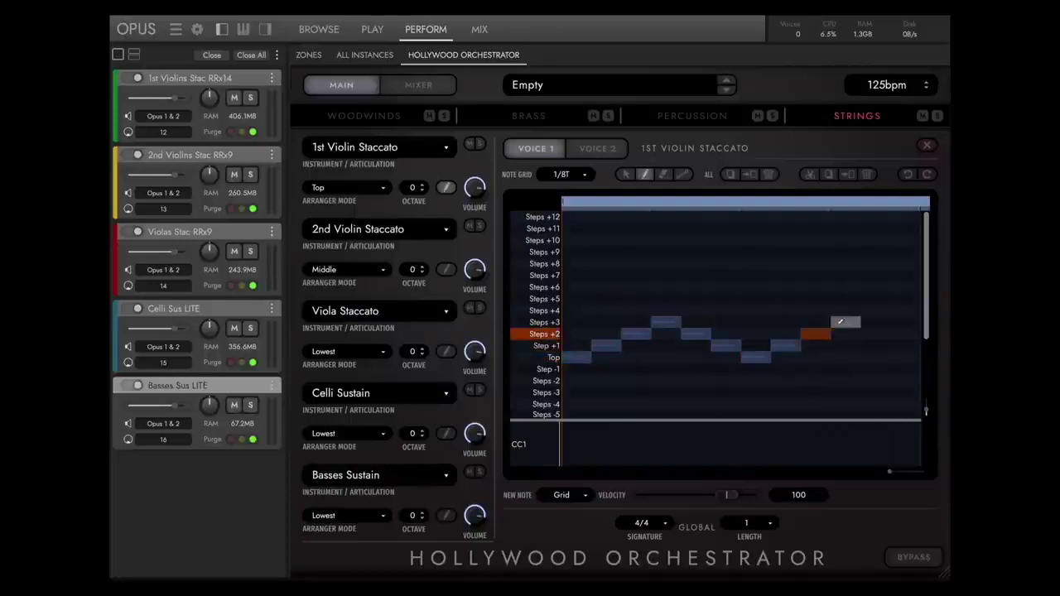
{"action": "left_click", "coordinate": [874, 334]}
{"action": "left_click", "coordinate": [818, 272]}
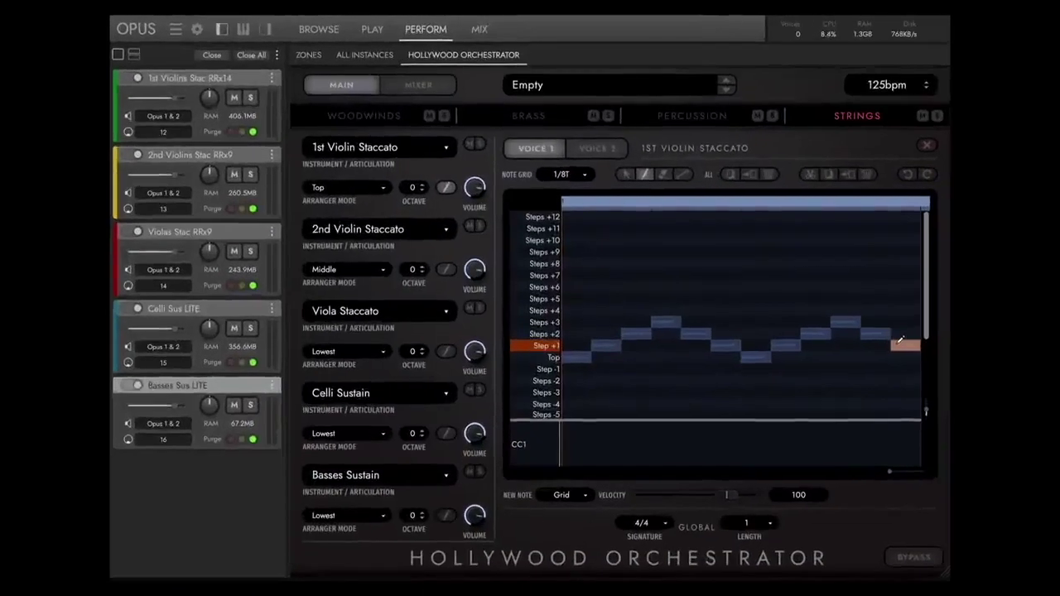
Step: Copy all notes of the 1st Violin Staccato pattern into the 2nd Violin Staccato pattern
{"action": "key", "text": "Escape"}
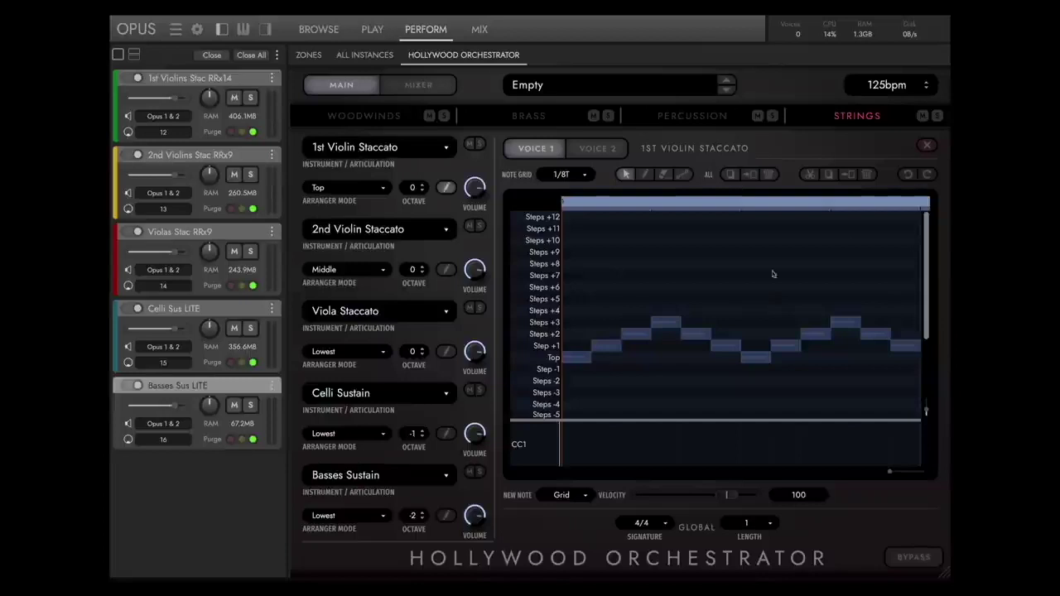
{"action": "left_click_drag", "start_coordinate": [570, 281], "coordinate": [919, 385]}
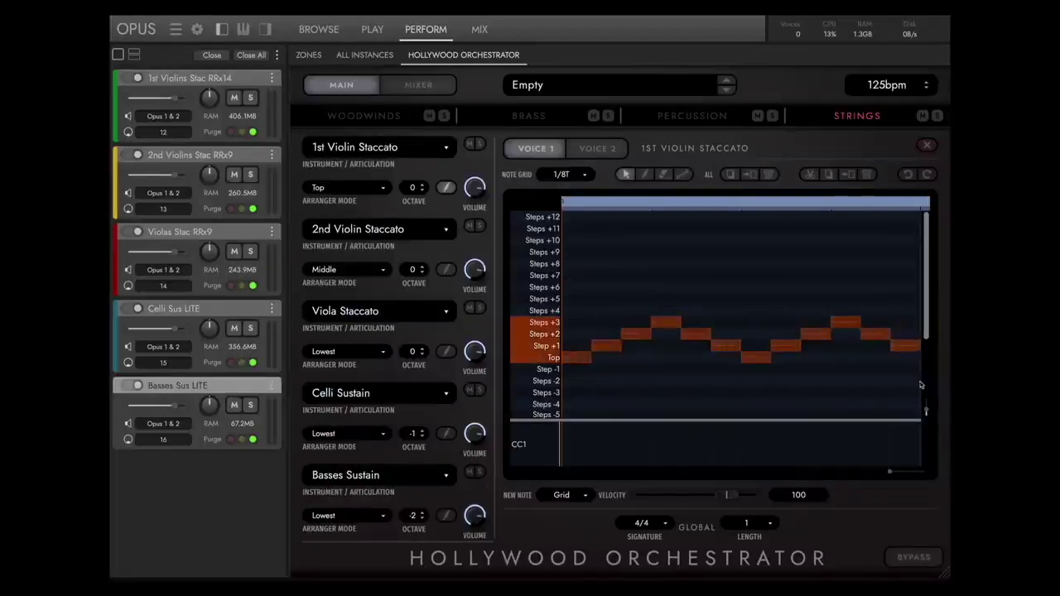
{"action": "left_click", "coordinate": [928, 147]}
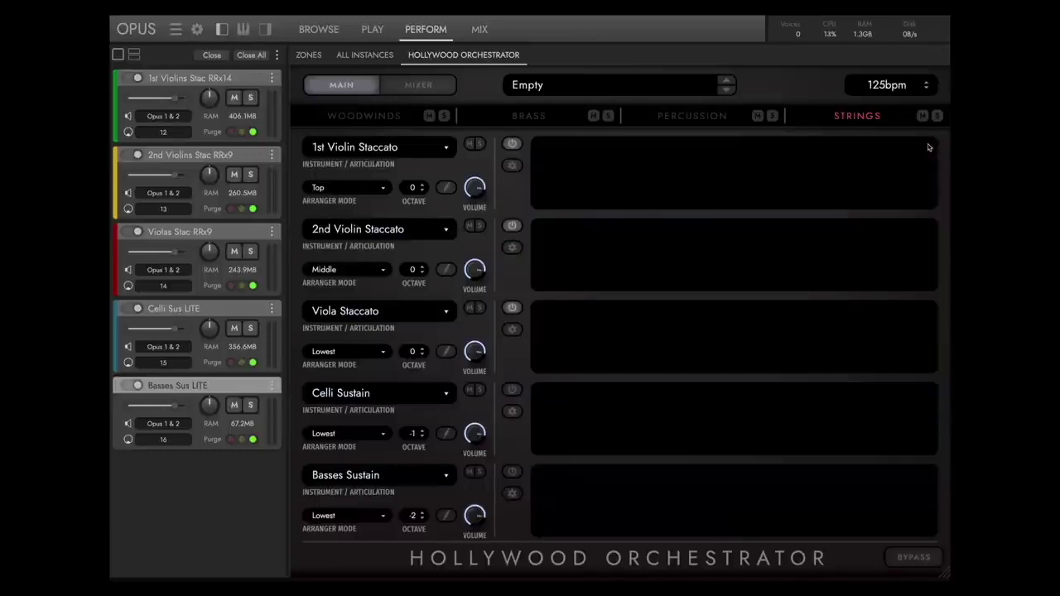
{"action": "left_click", "coordinate": [447, 270]}
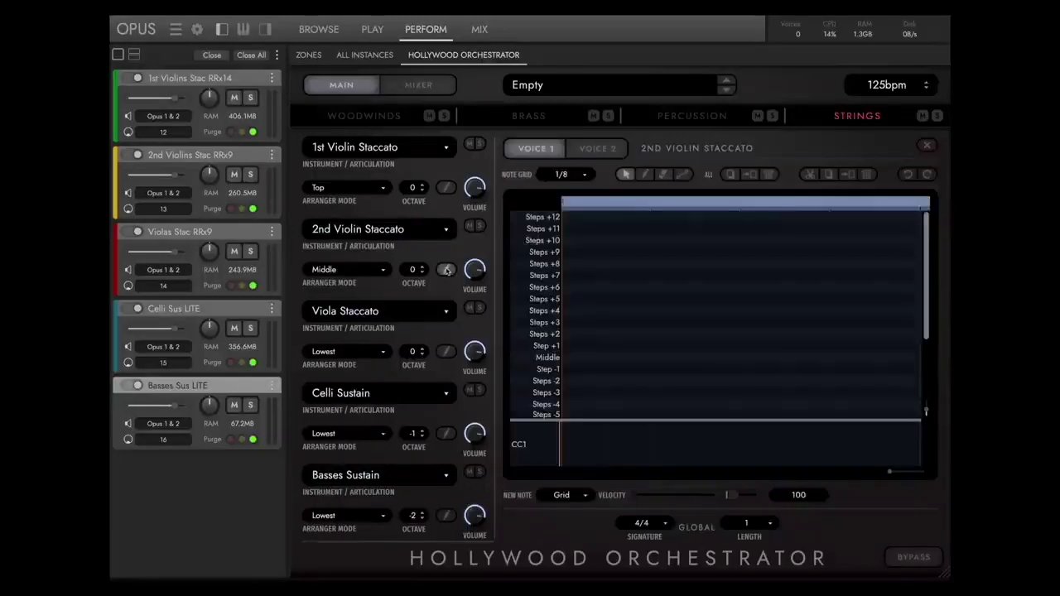
{"action": "left_click", "coordinate": [849, 175]}
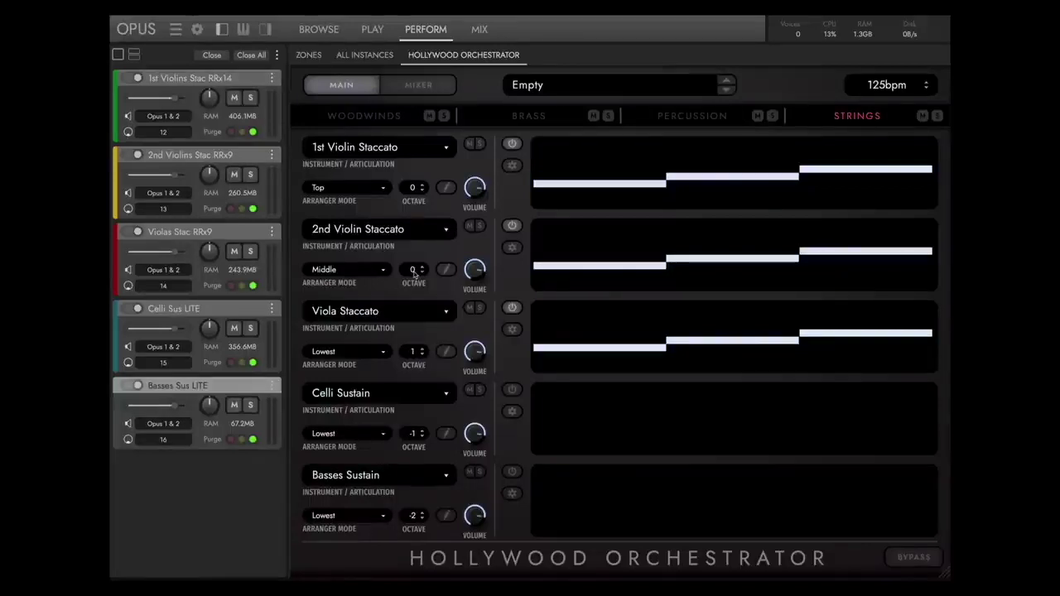
Step: Replace Celli Sustain with Celli Legato and set its arranger mode to Top
{"action": "left_click", "coordinate": [342, 397]}
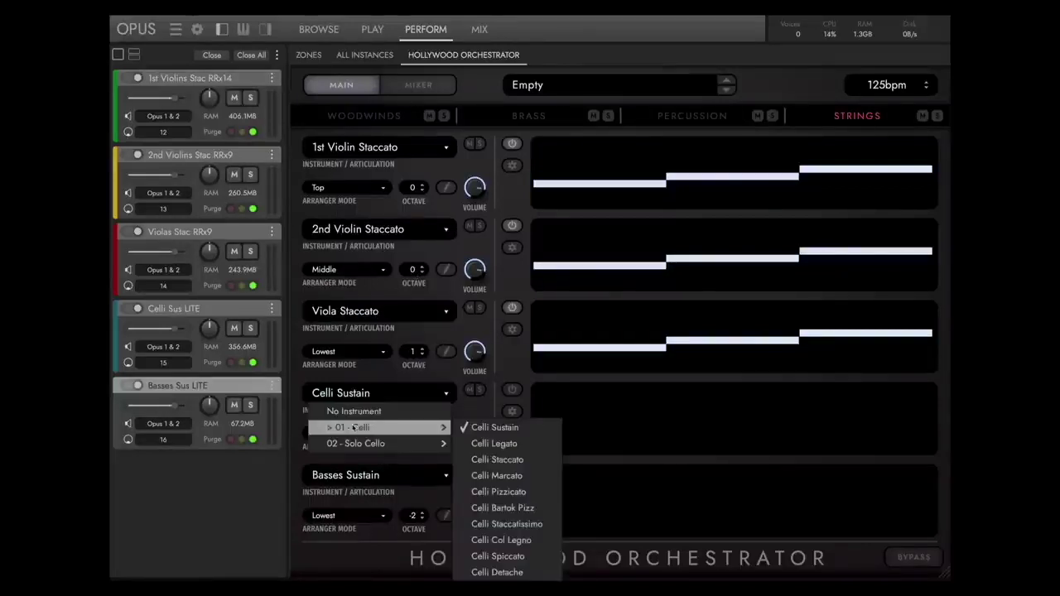
{"action": "left_click", "coordinate": [480, 445]}
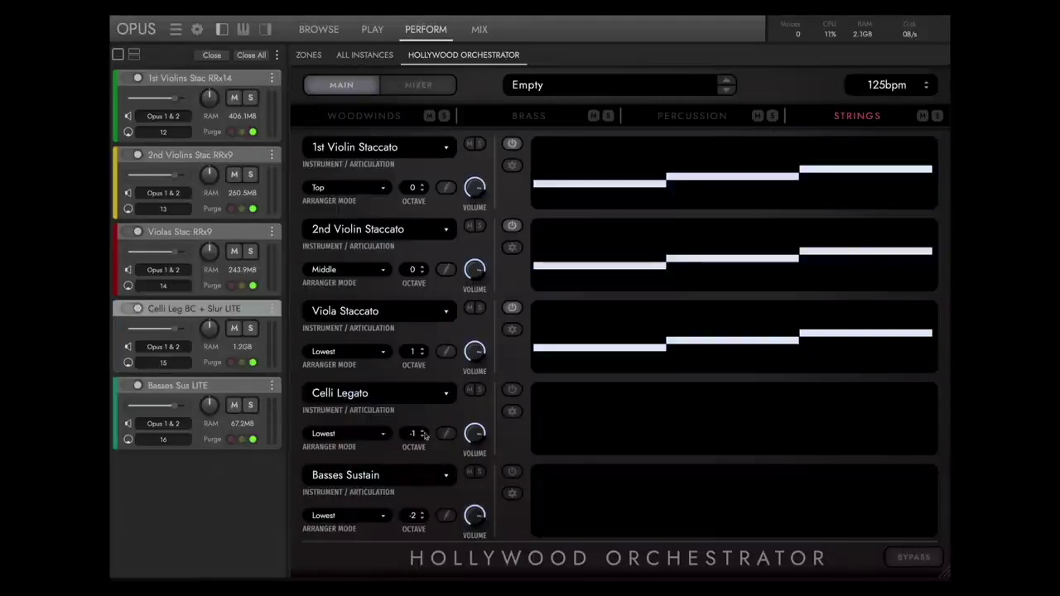
{"action": "mouse_move", "coordinate": [475, 430]}
{"action": "left_click", "coordinate": [348, 435]}
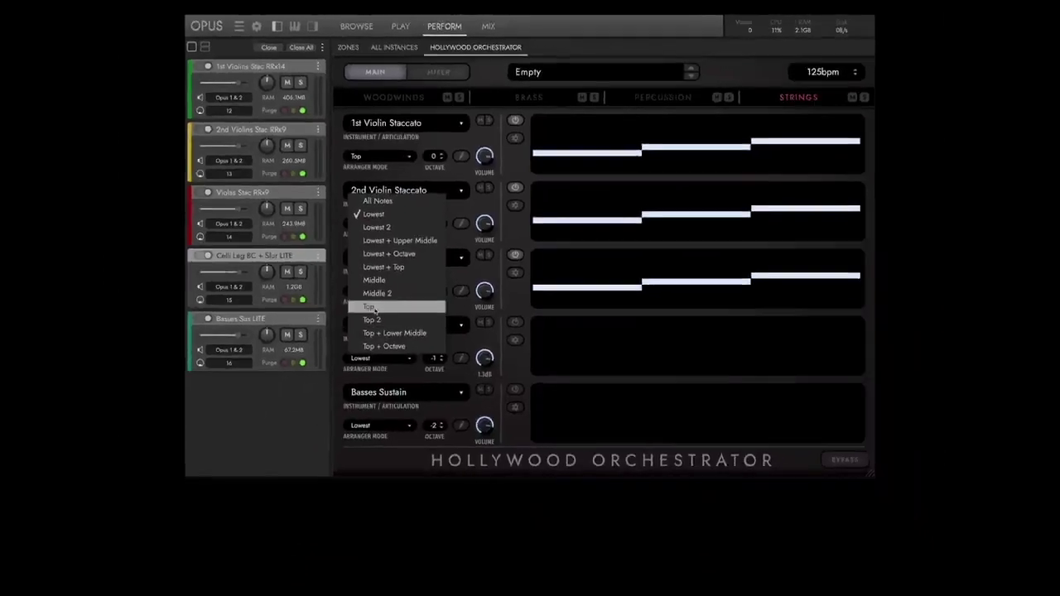
{"action": "left_click", "coordinate": [340, 370]}
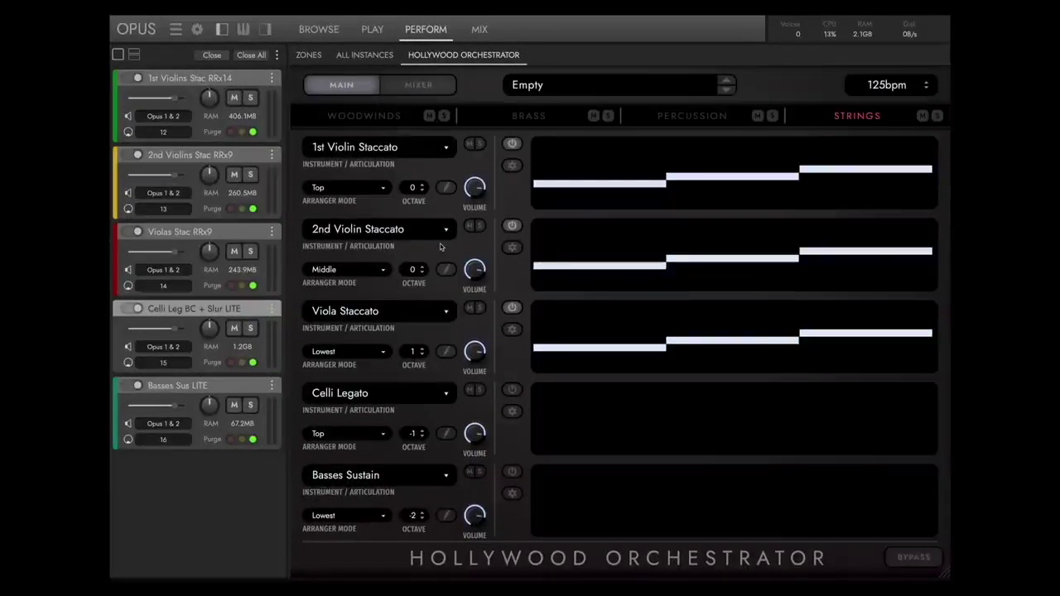
Step: Balance the strings by raising Celli Legato to 7.7 dB and Viola Staccato to 2.2 dB, lowering 1st Violin Staccato, and adjusting Basses Sustain
{"action": "mouse_move", "coordinate": [474, 424]}
{"action": "left_click_drag", "start_coordinate": [472, 423], "coordinate": [471, 416]}
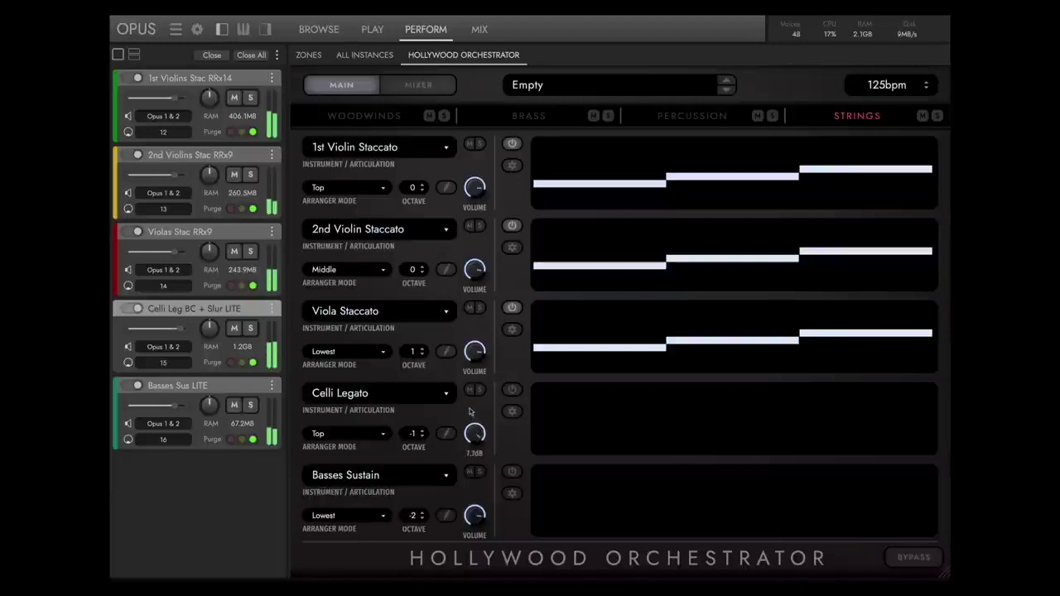
{"action": "mouse_move", "coordinate": [476, 351]}
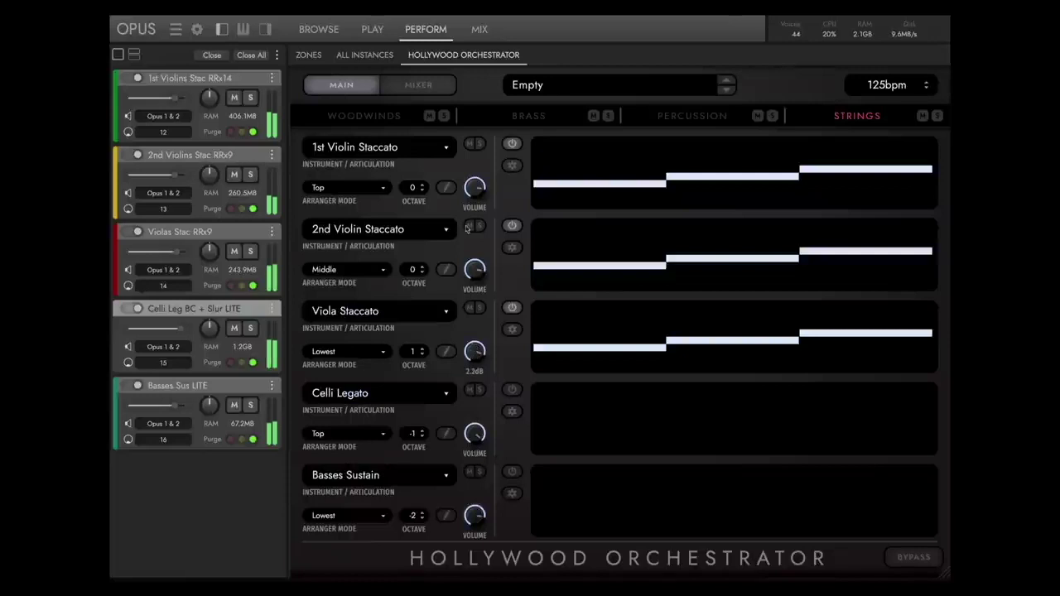
{"action": "left_click_drag", "start_coordinate": [475, 189], "coordinate": [476, 209]}
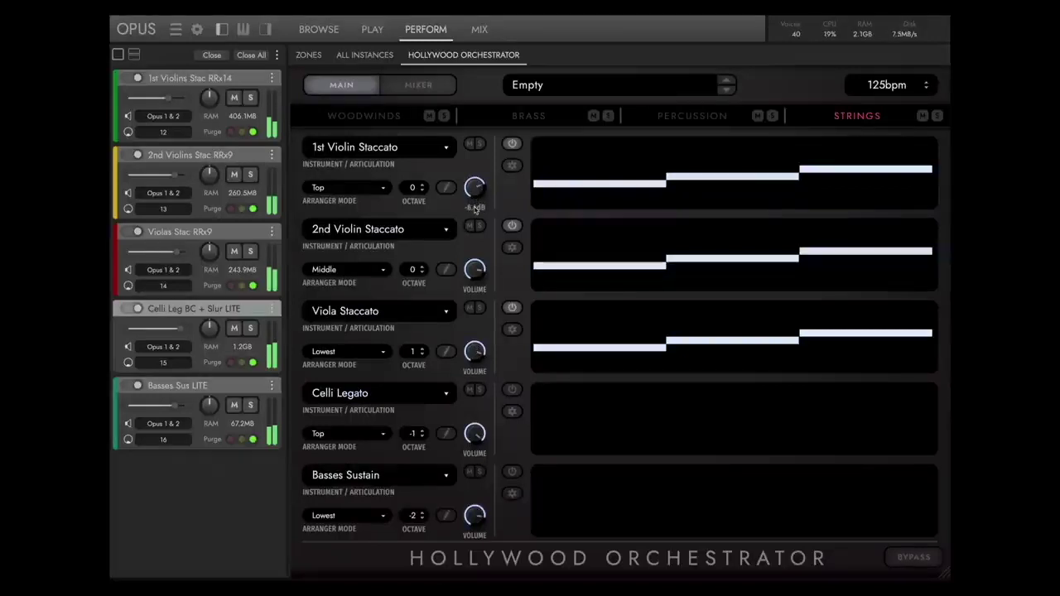
{"action": "mouse_move", "coordinate": [470, 513]}
{"action": "left_click_drag", "start_coordinate": [471, 513], "coordinate": [472, 513]}
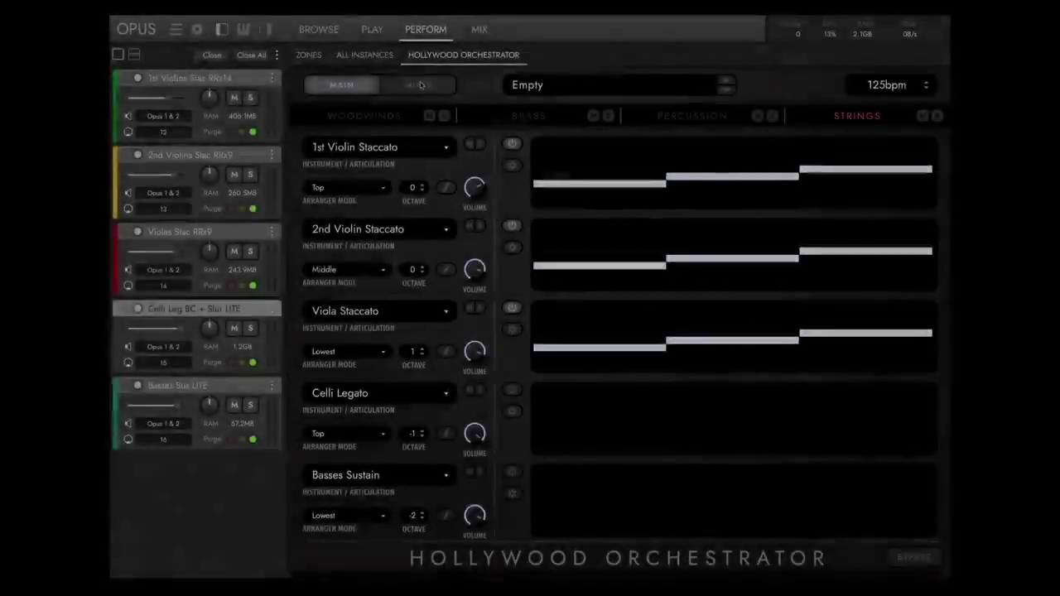
Step: In the Woodwinds mixer, lower the first channel's fader, shift its pan slightly and set its reverb send to -5.7 dB
{"action": "left_click", "coordinate": [418, 86]}
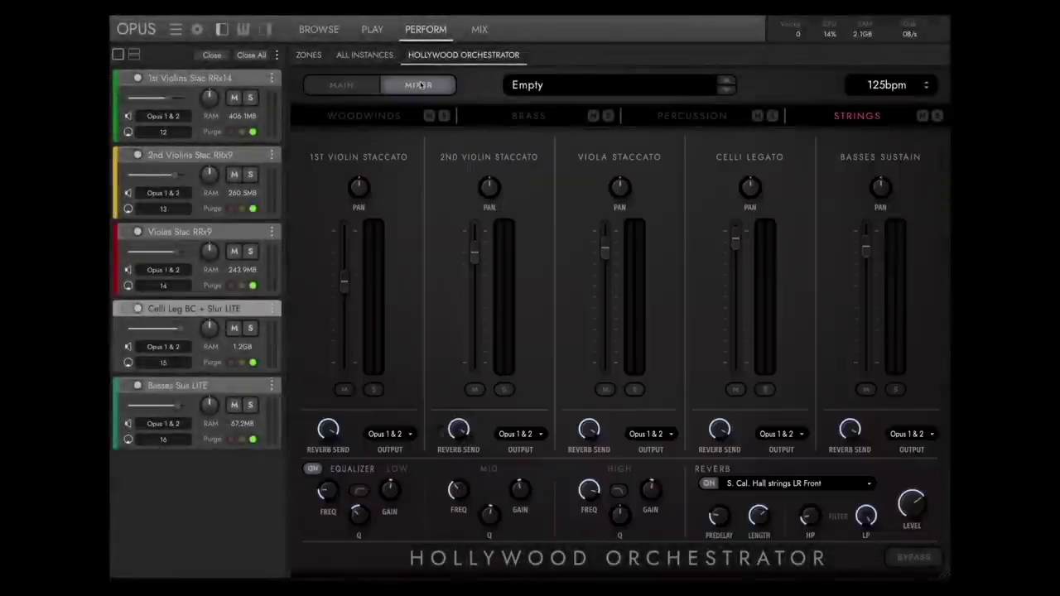
{"action": "left_click", "coordinate": [369, 117]}
{"action": "left_click_drag", "start_coordinate": [344, 261], "coordinate": [342, 301]}
{"action": "mouse_move", "coordinate": [359, 189]}
{"action": "mouse_move", "coordinate": [328, 431]}
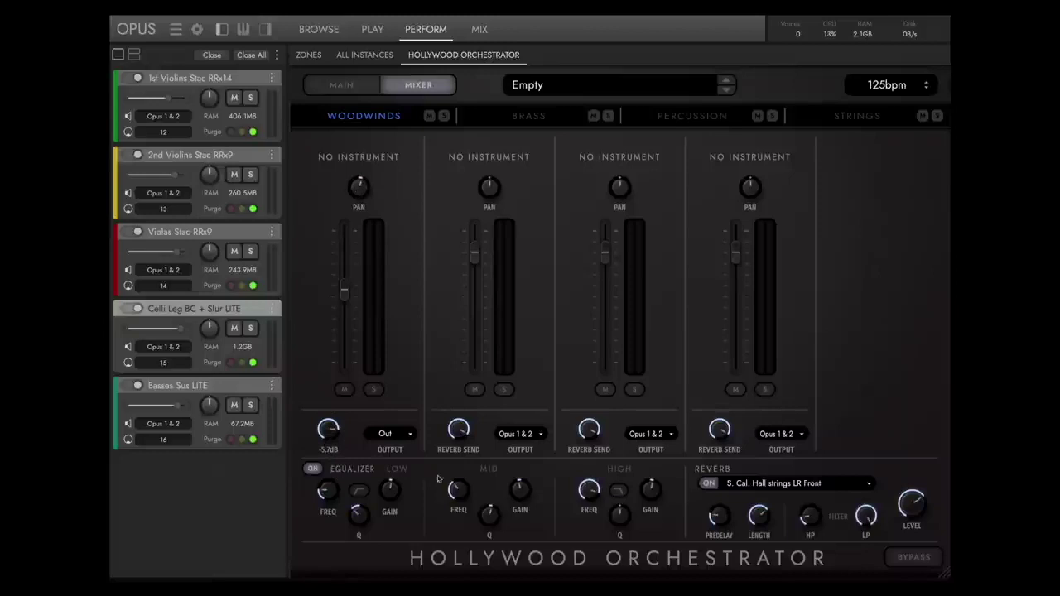
Step: Review the Brass, Percussion and Strings mixer channels, and return to the main instrument view
{"action": "left_click", "coordinate": [531, 119]}
{"action": "left_click", "coordinate": [698, 117]}
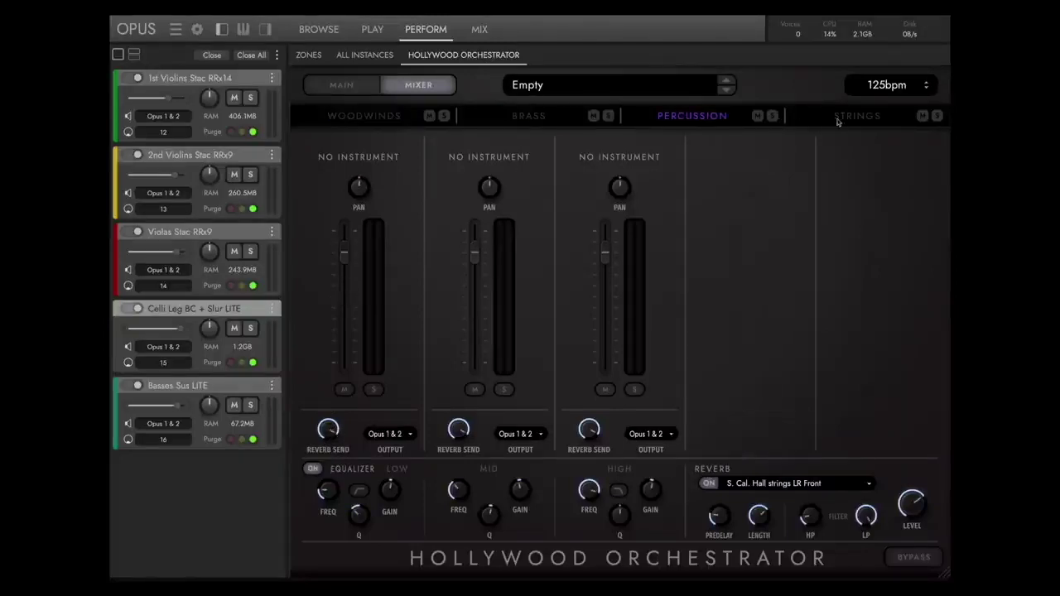
{"action": "left_click", "coordinate": [857, 117]}
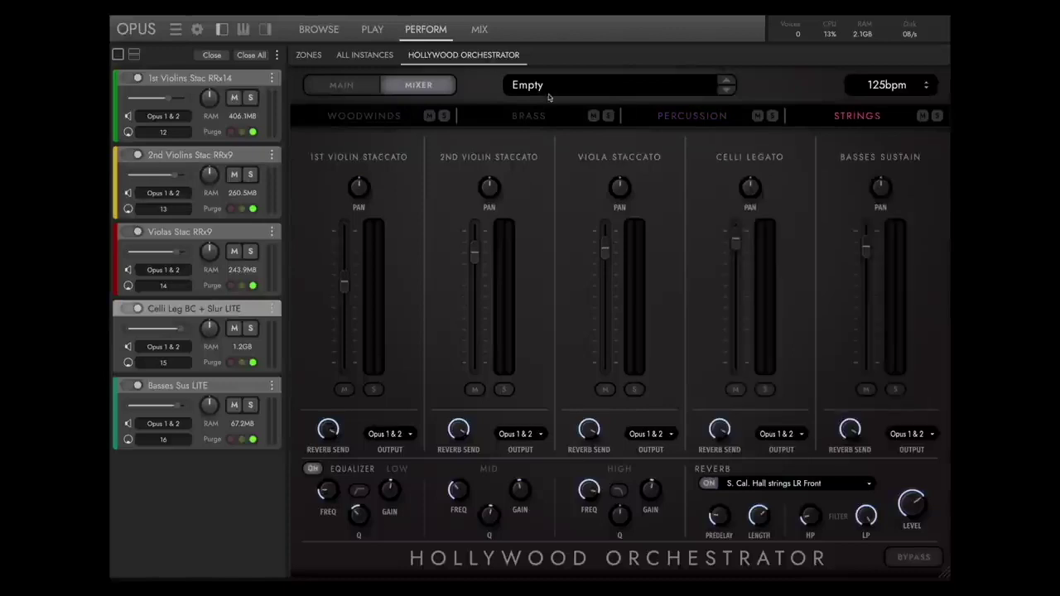
{"action": "left_click", "coordinate": [342, 86]}
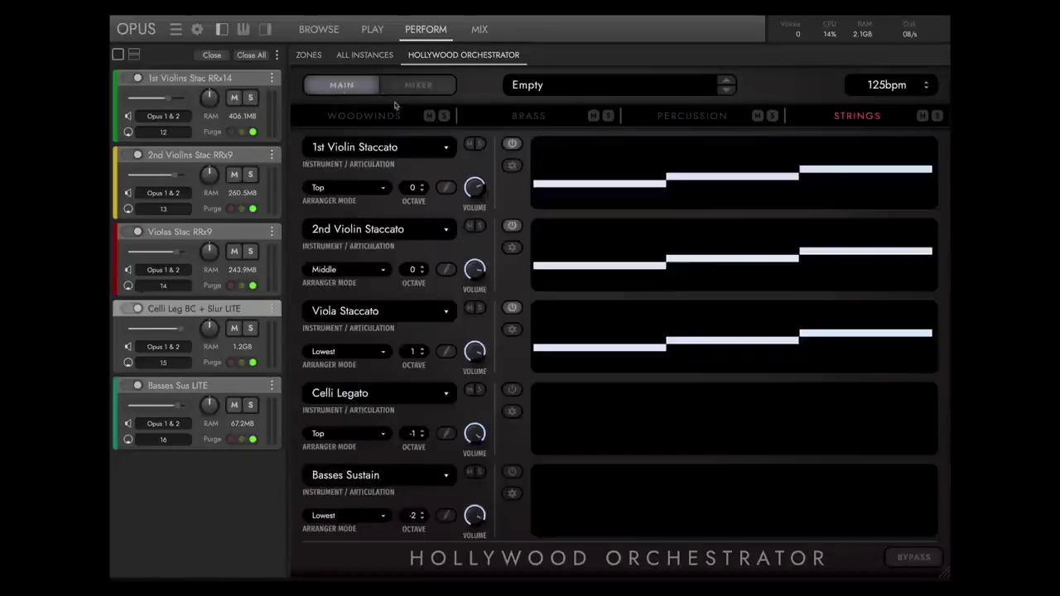
Step: Browse the Ostinatos and Scores preset categories and look through the Scores preset list
{"action": "left_click", "coordinate": [577, 86]}
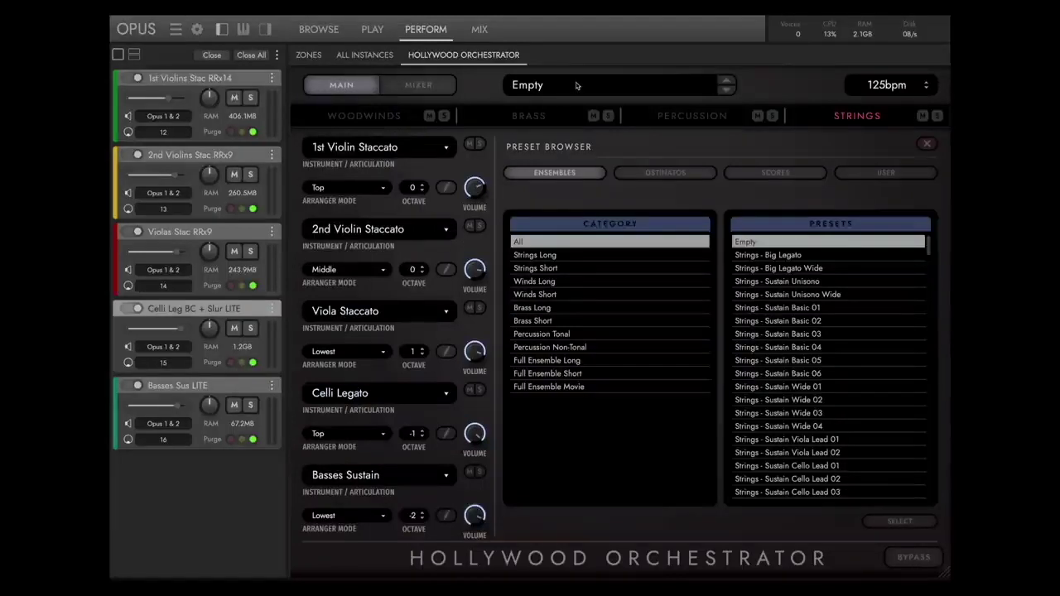
{"action": "left_click", "coordinate": [651, 174]}
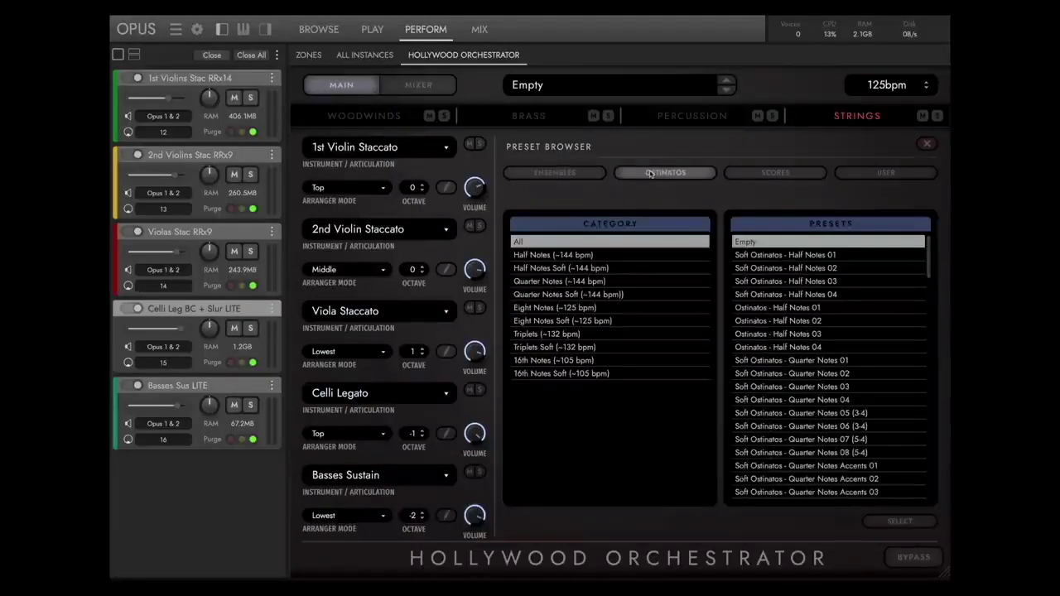
{"action": "left_click", "coordinate": [774, 174]}
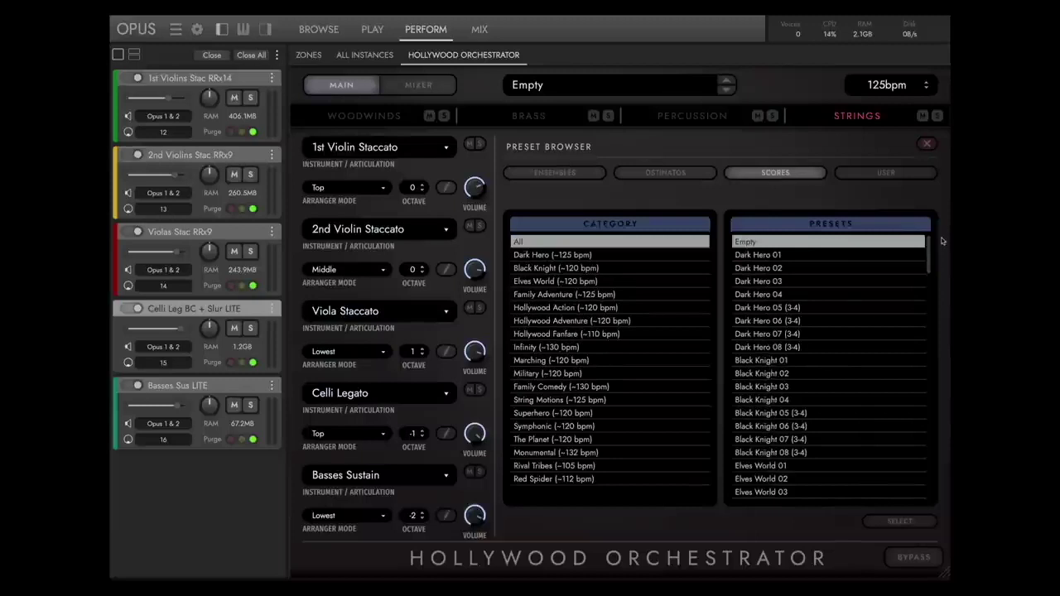
{"action": "left_click_drag", "start_coordinate": [929, 247], "coordinate": [924, 355]}
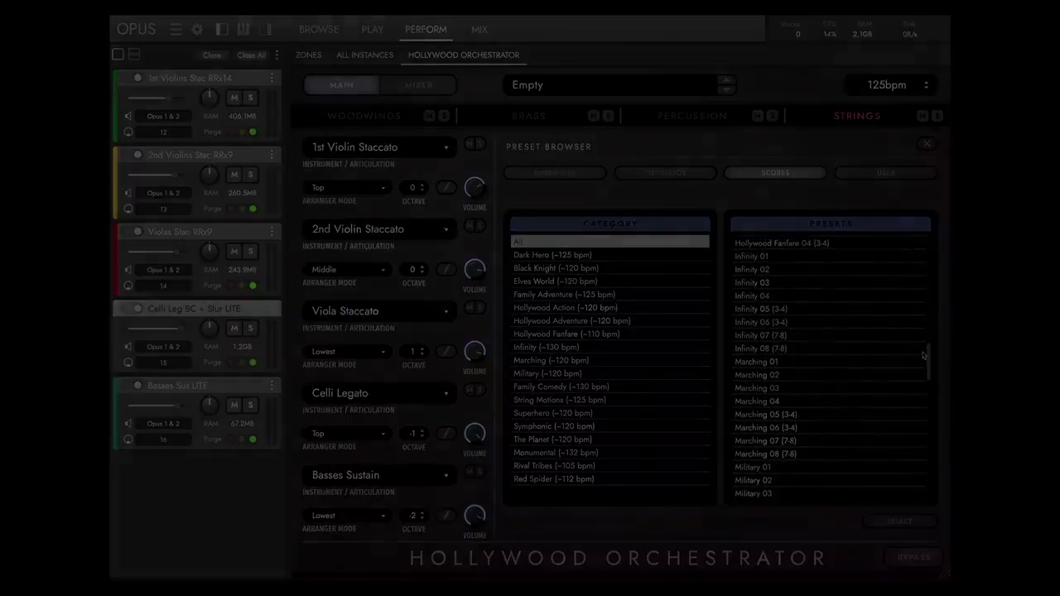